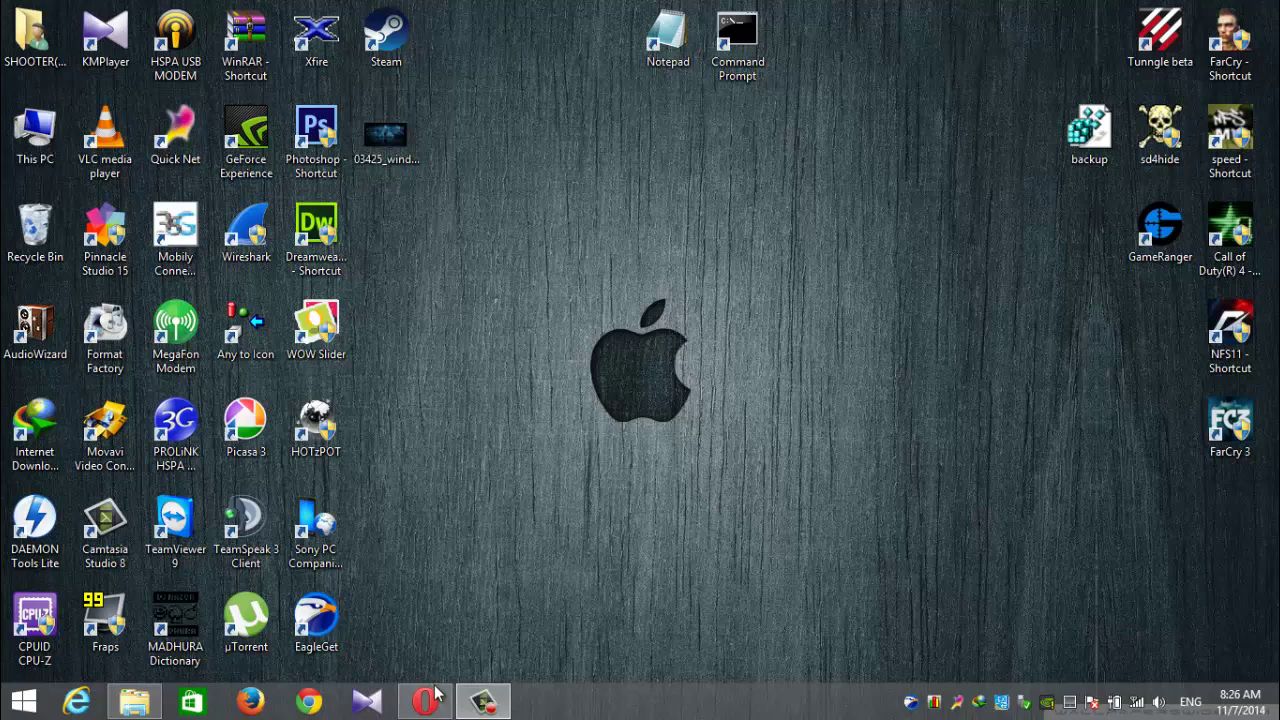
Bring up the MediaFire download page in the browser, then minimize the browser.
mouse_move(437, 708)
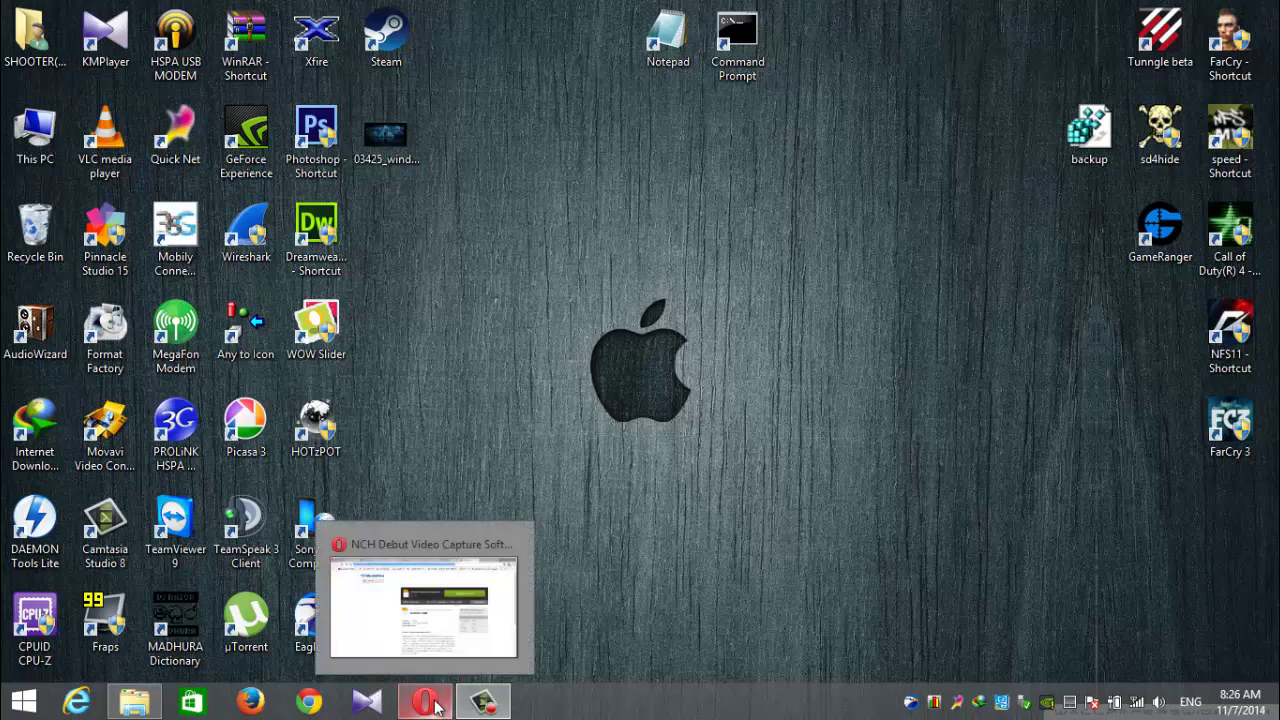
left_click(437, 708)
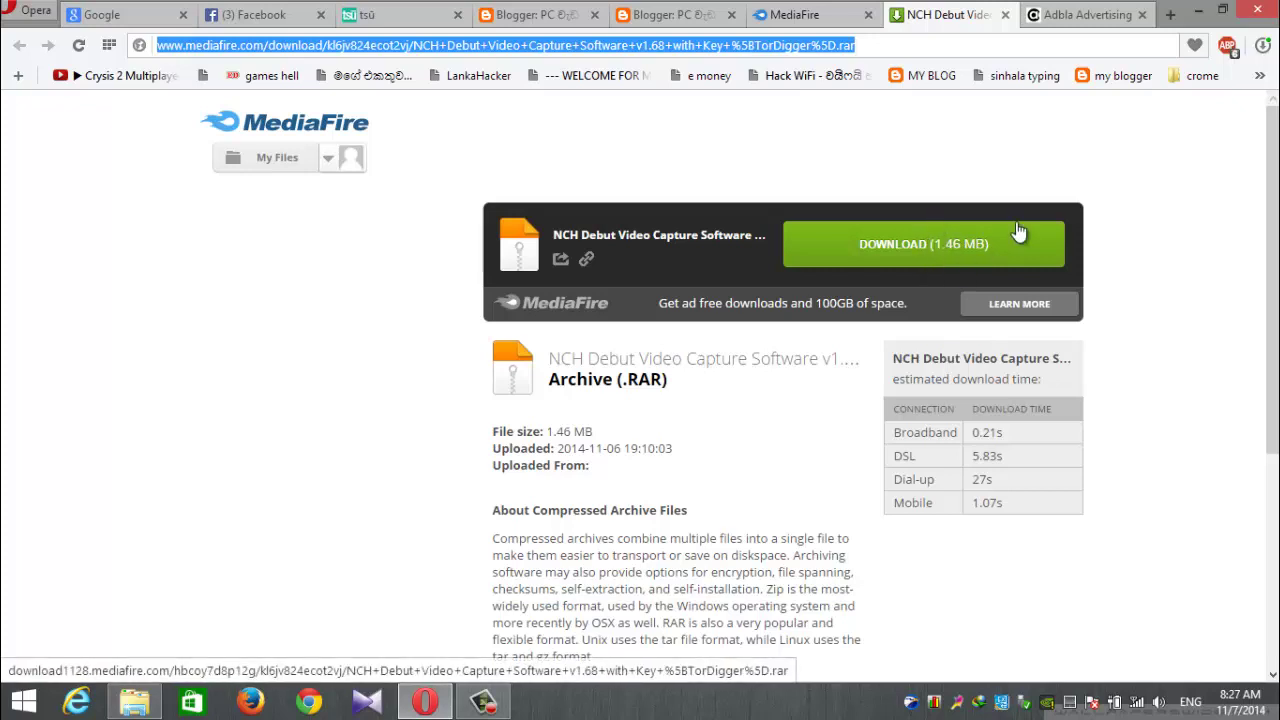
left_click(1200, 14)
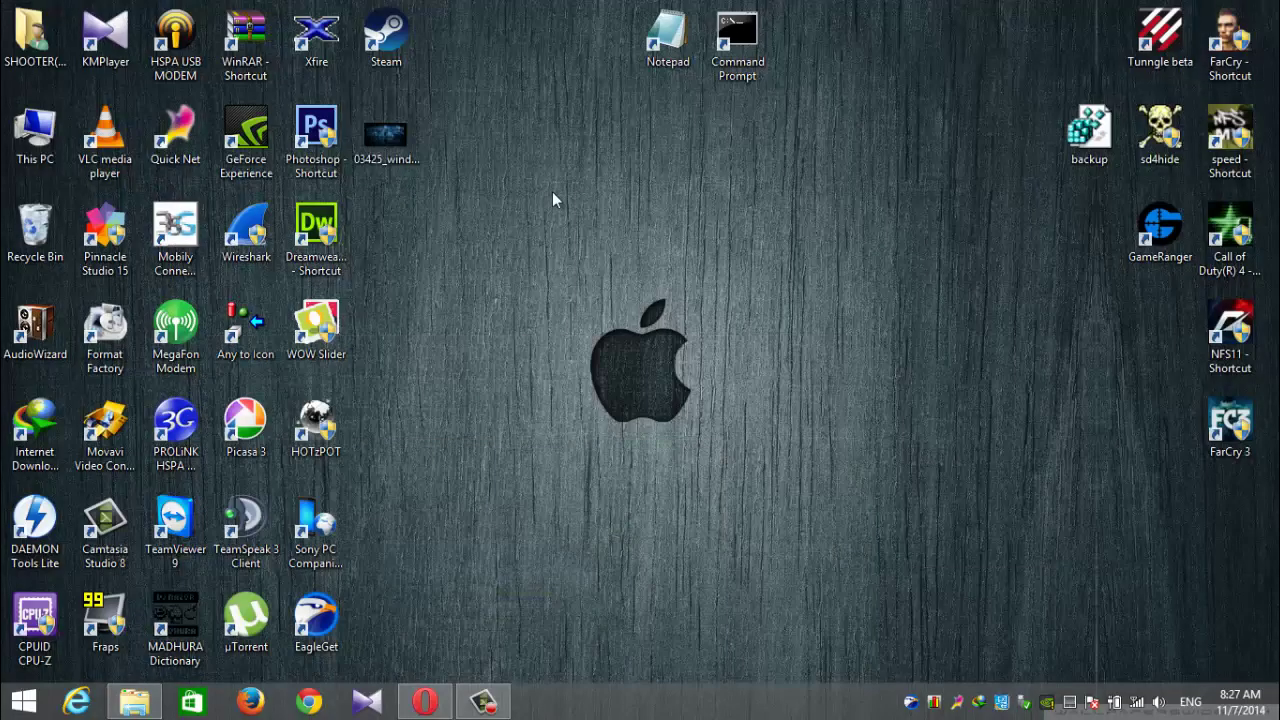
Open the NCH Debut Video Capture .rar from the Downloads folder in WinRAR.
left_click(140, 708)
key("n")
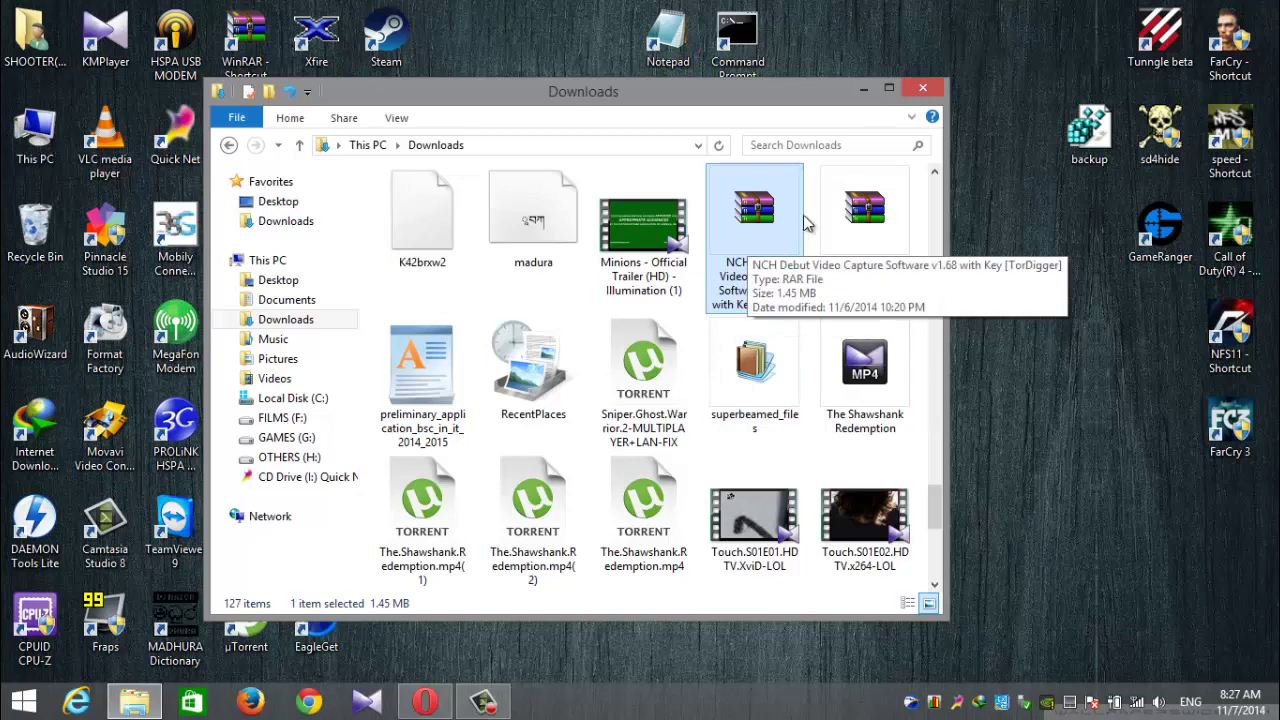
double_click(750, 233)
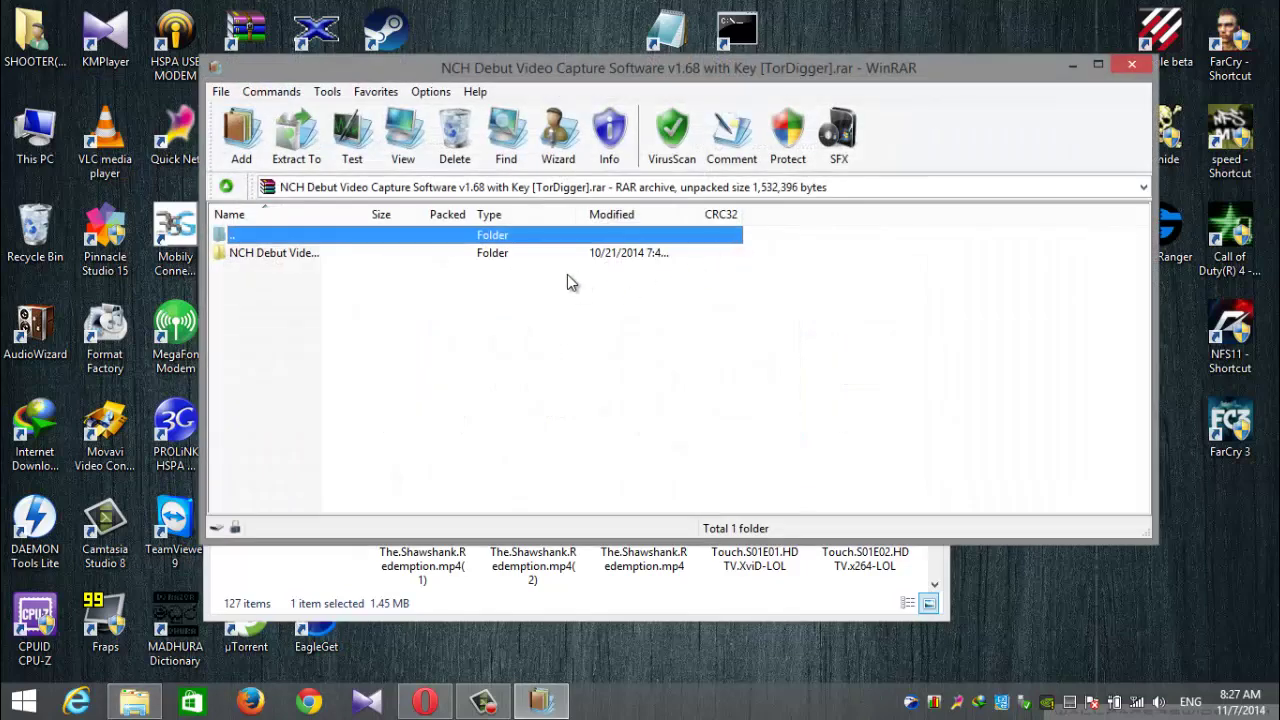
Drag the NCH Debut Video Capture folder out of the archive onto the desktop, then close WinRAR.
left_click(270, 257)
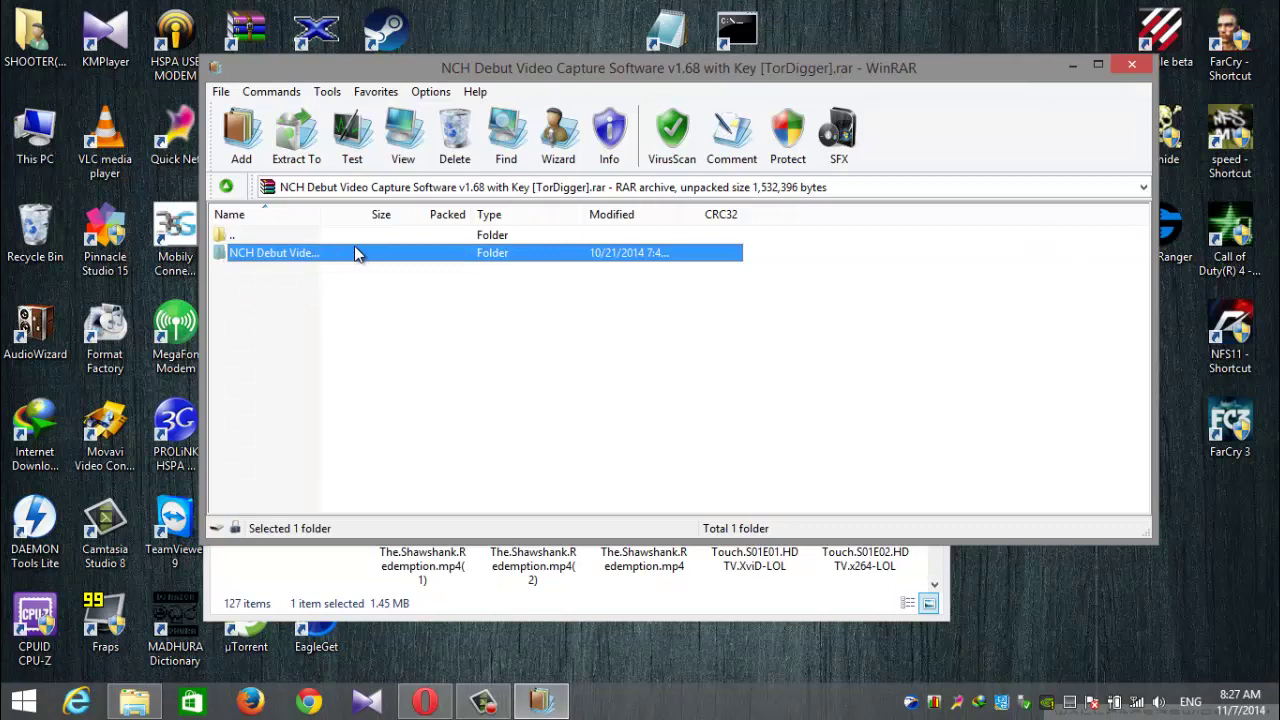
left_click_drag(286, 257, 447, 62)
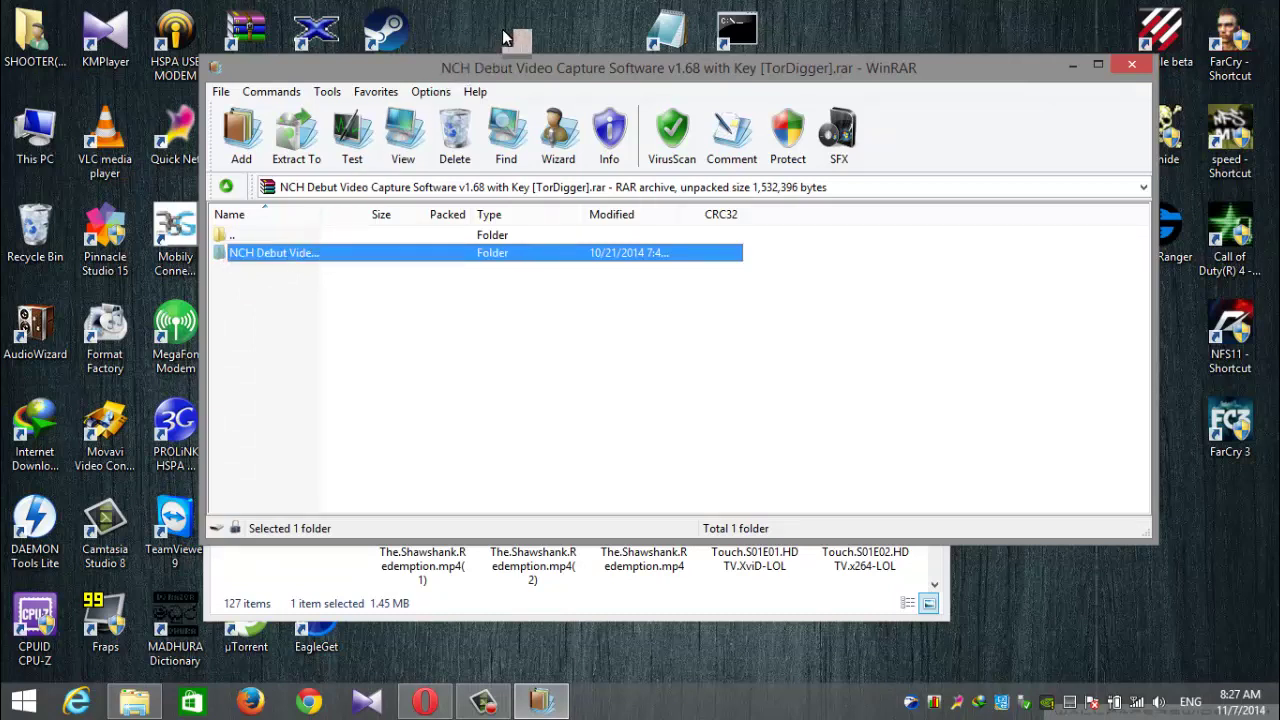
left_click_drag(505, 38, 507, 38)
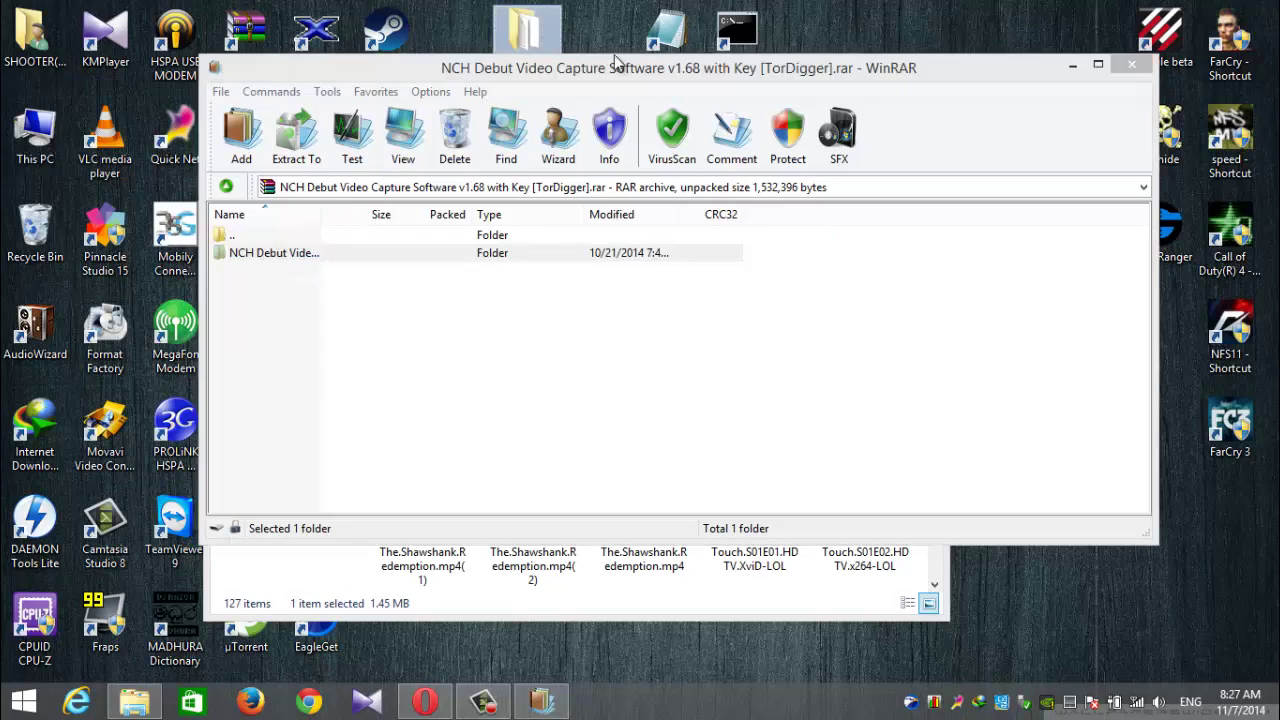
left_click(1134, 66)
Close the Downloads window and open the extracted NCH Debut folder from the desktop.
left_click(921, 89)
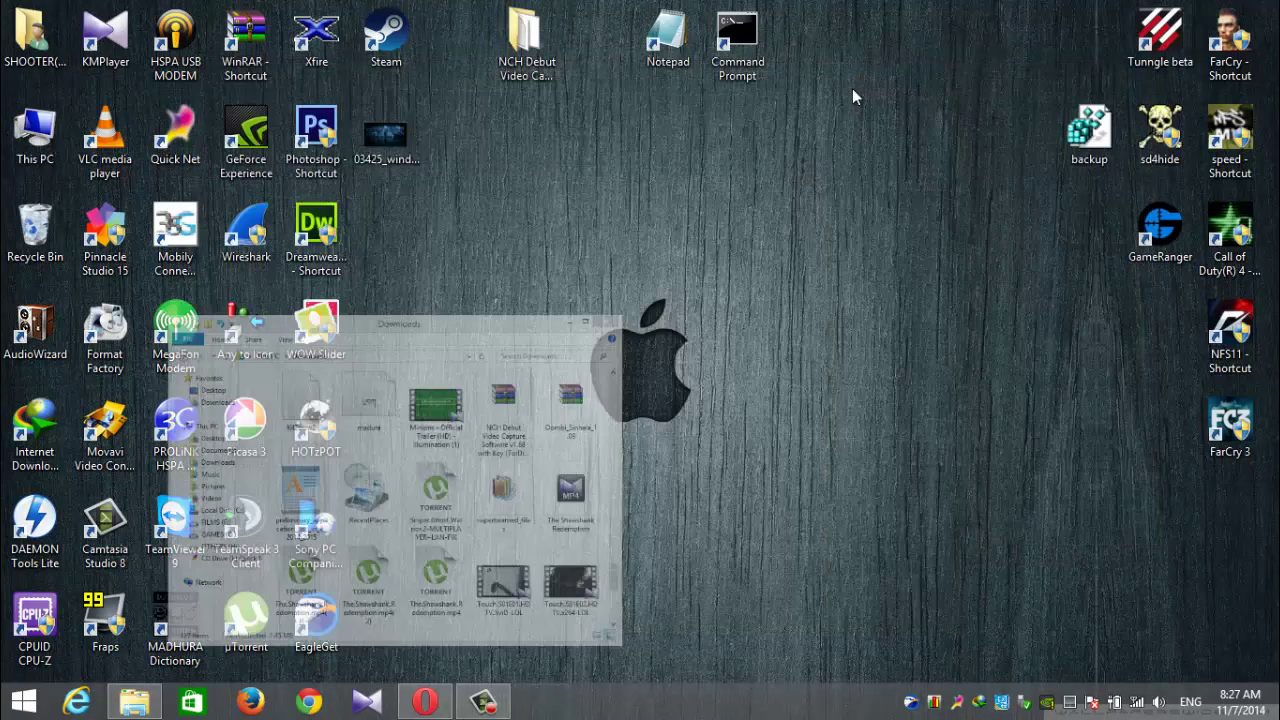
double_click(522, 59)
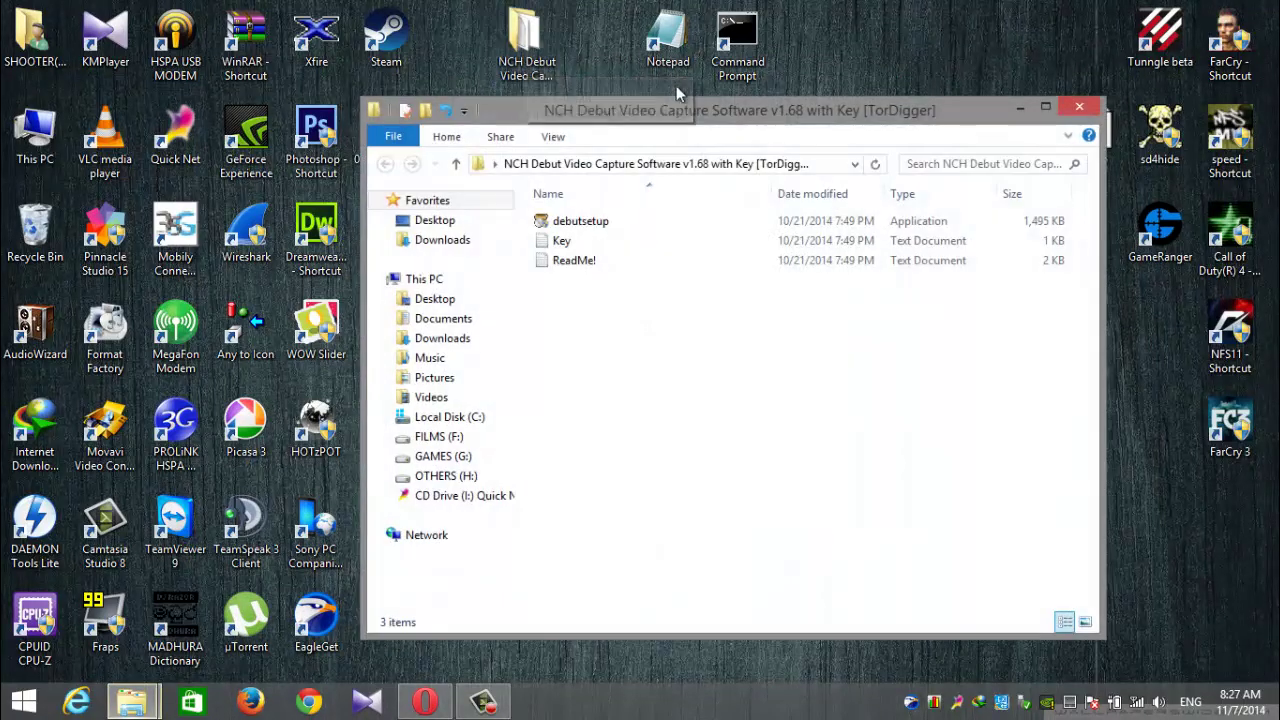
left_click_drag(700, 132, 608, 86)
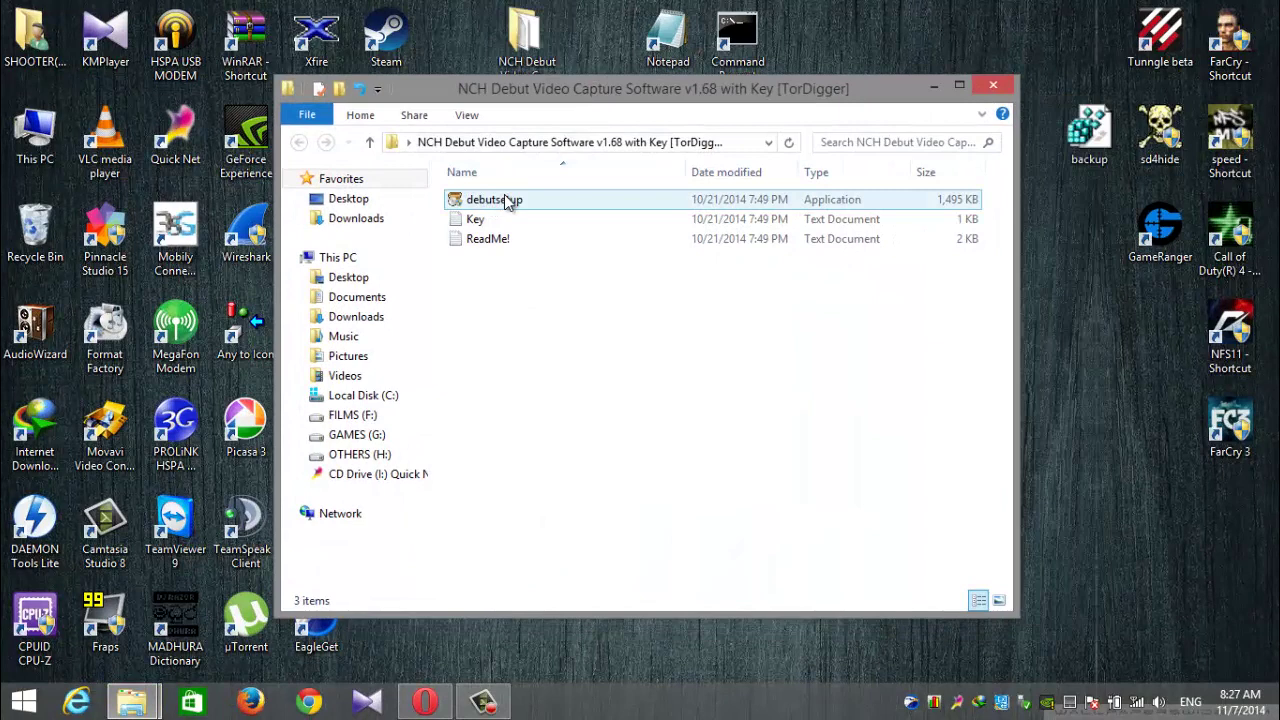
Look over the folder's debutsetup, ReadMe! and Key files.
left_click(490, 203)
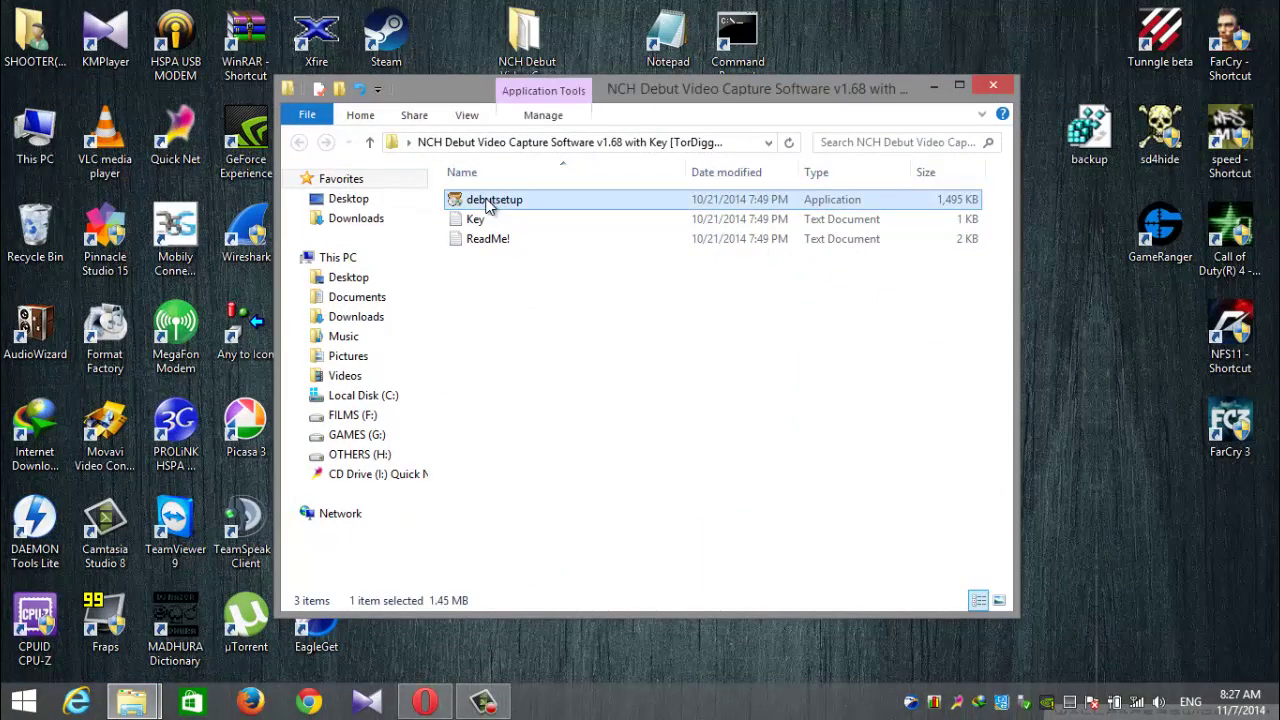
left_click(490, 242)
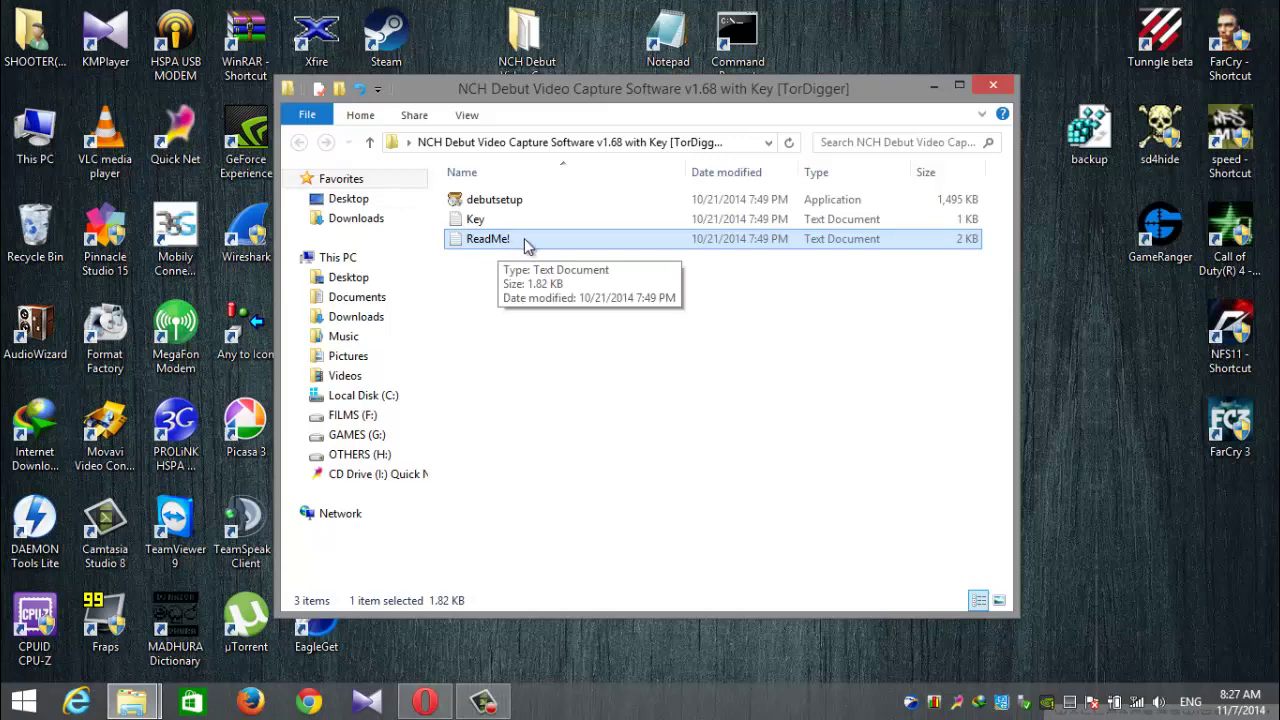
left_click(479, 222)
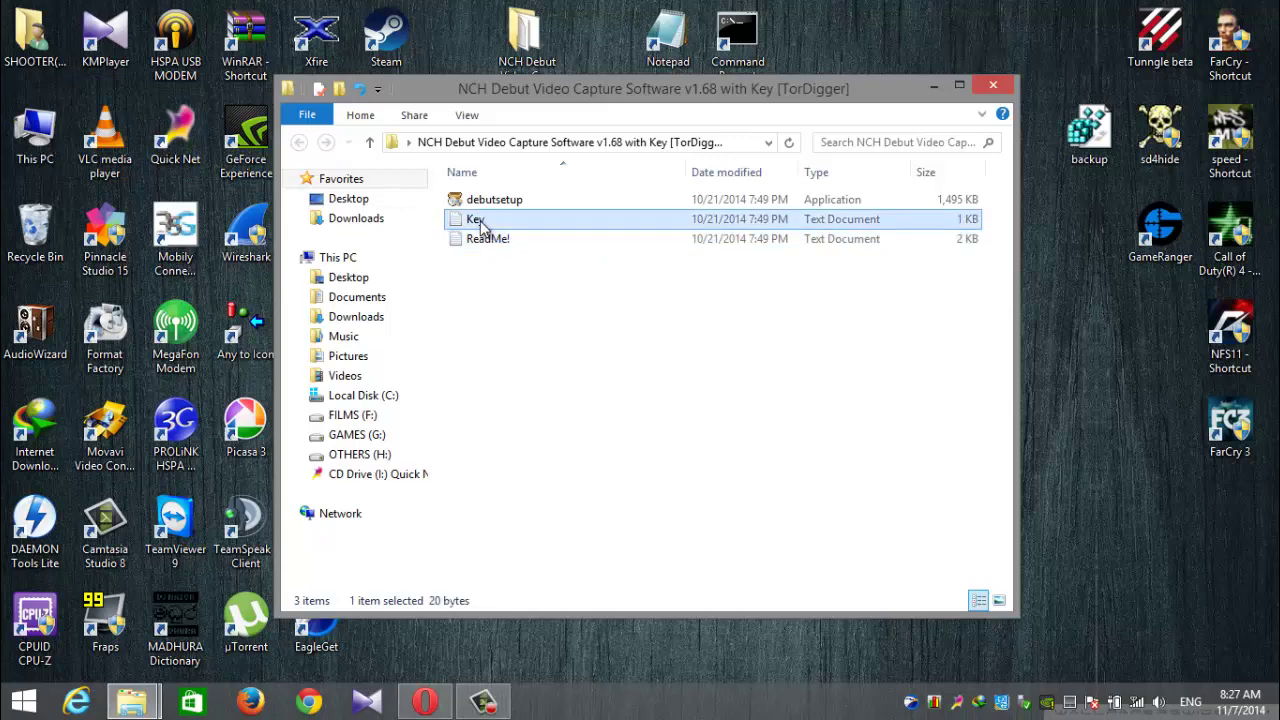
left_click(530, 201)
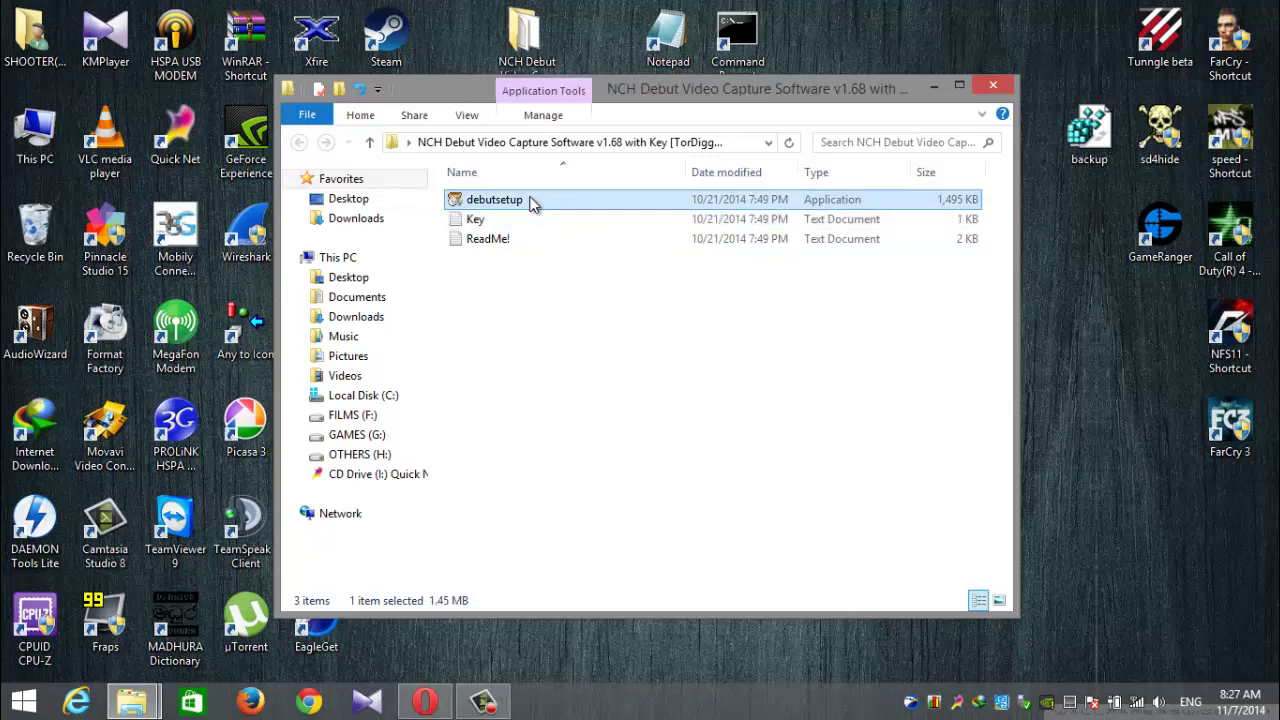
left_click(490, 224)
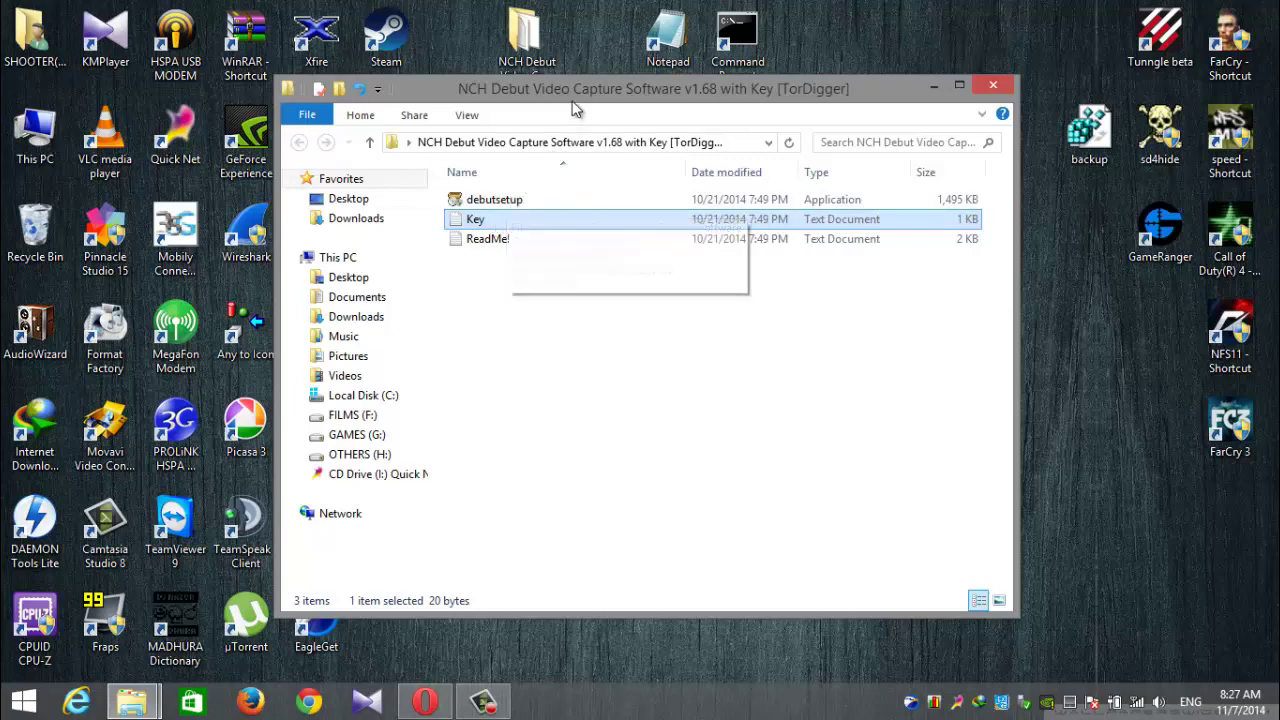
left_click_drag(573, 97, 643, 98)
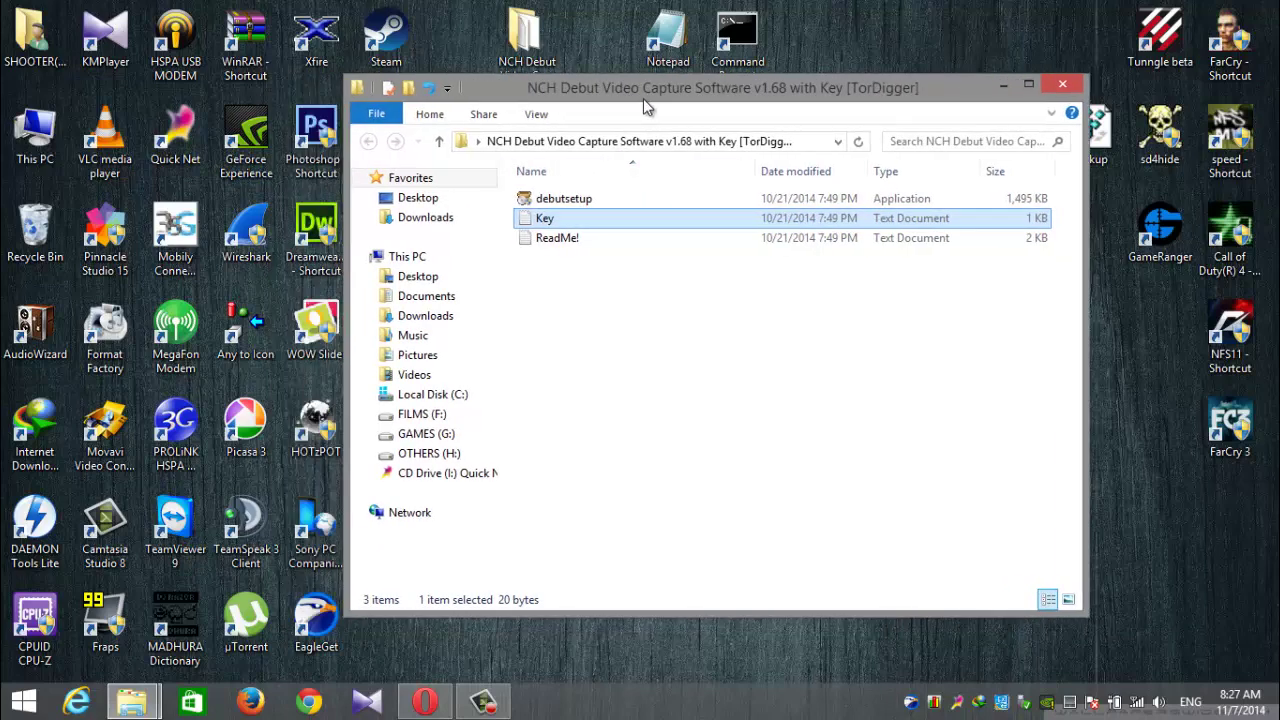
Install Debut v1.68, accepting the license and declining VideoPad, Express Burn and both Ask extras.
double_click(565, 199)
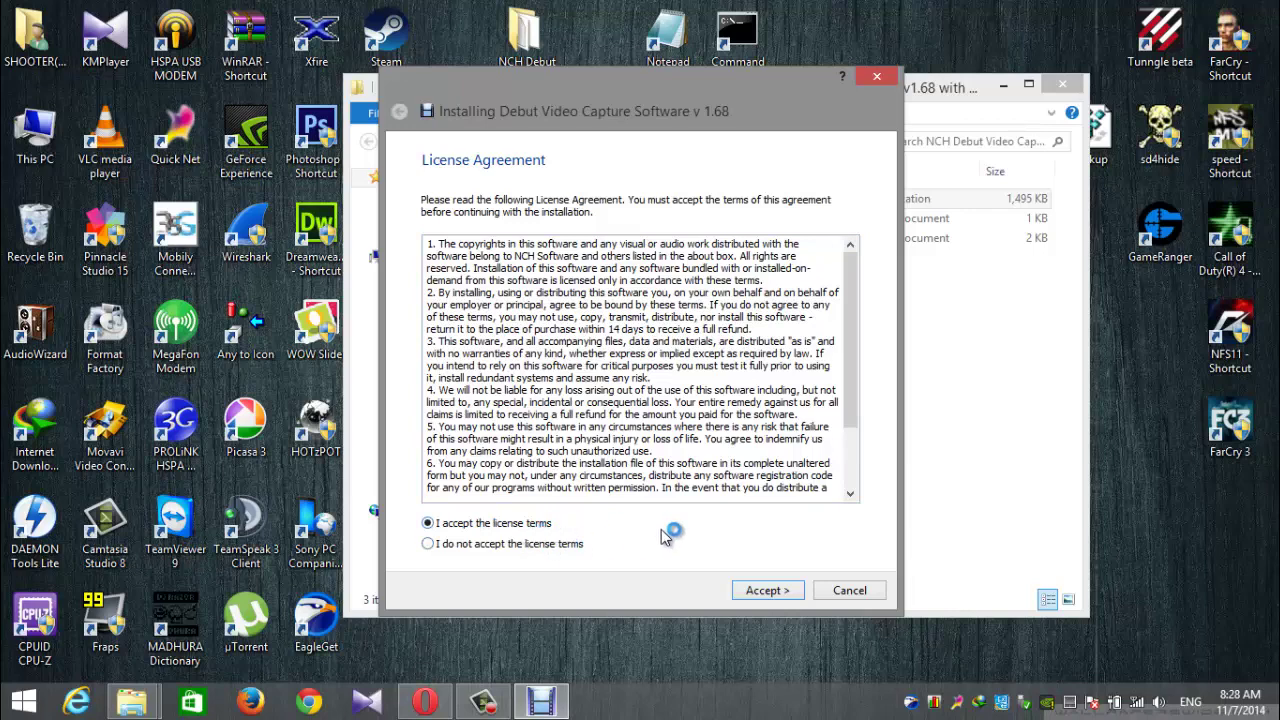
left_click(764, 591)
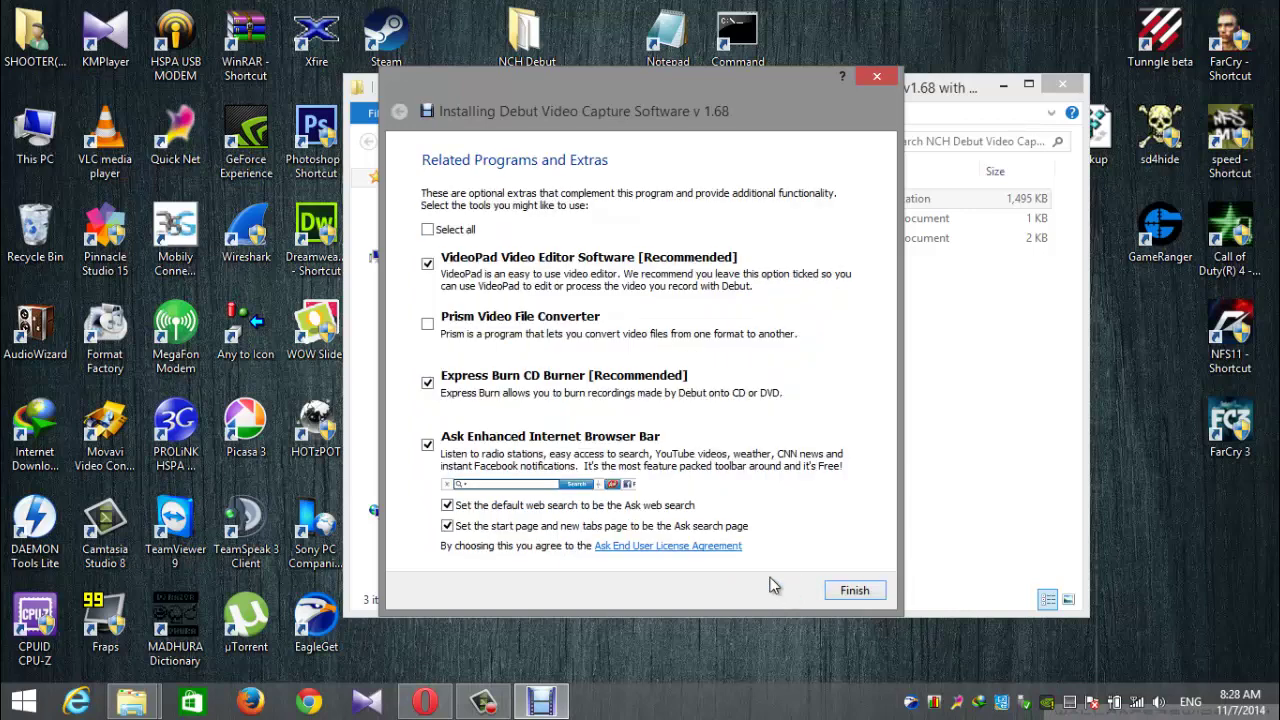
left_click(428, 265)
left_click(427, 385)
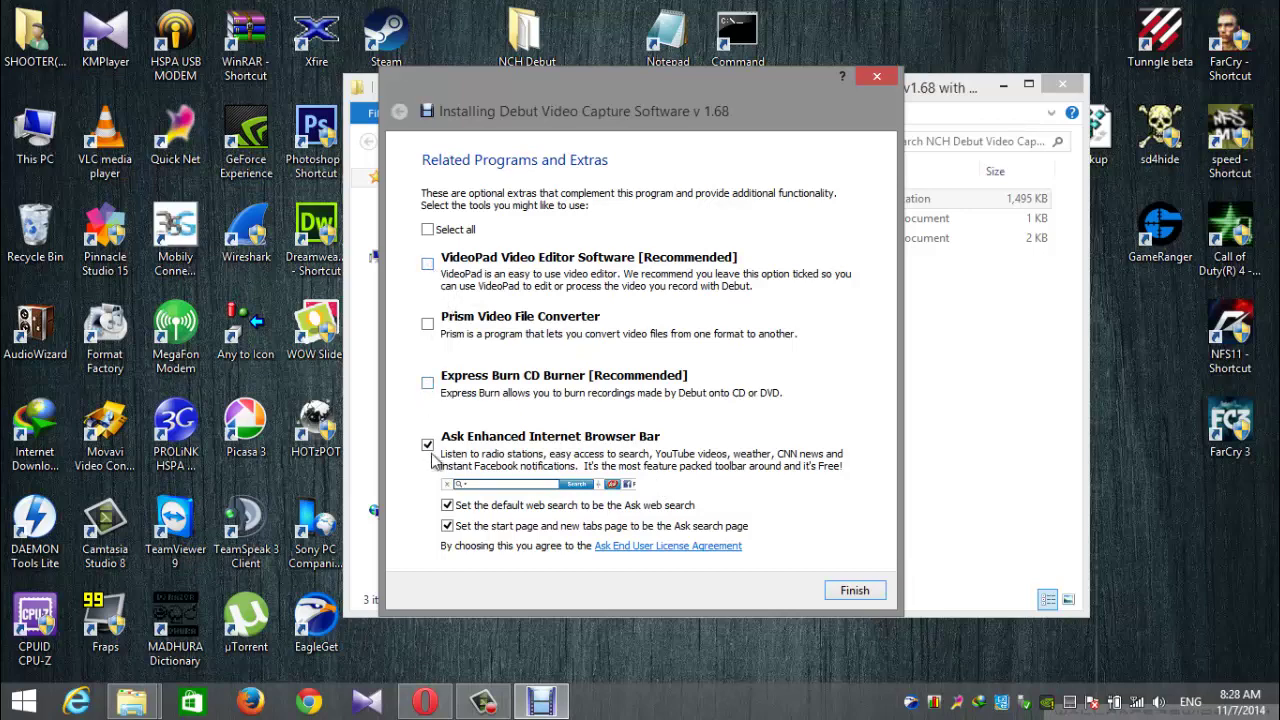
left_click(447, 506)
left_click(428, 444)
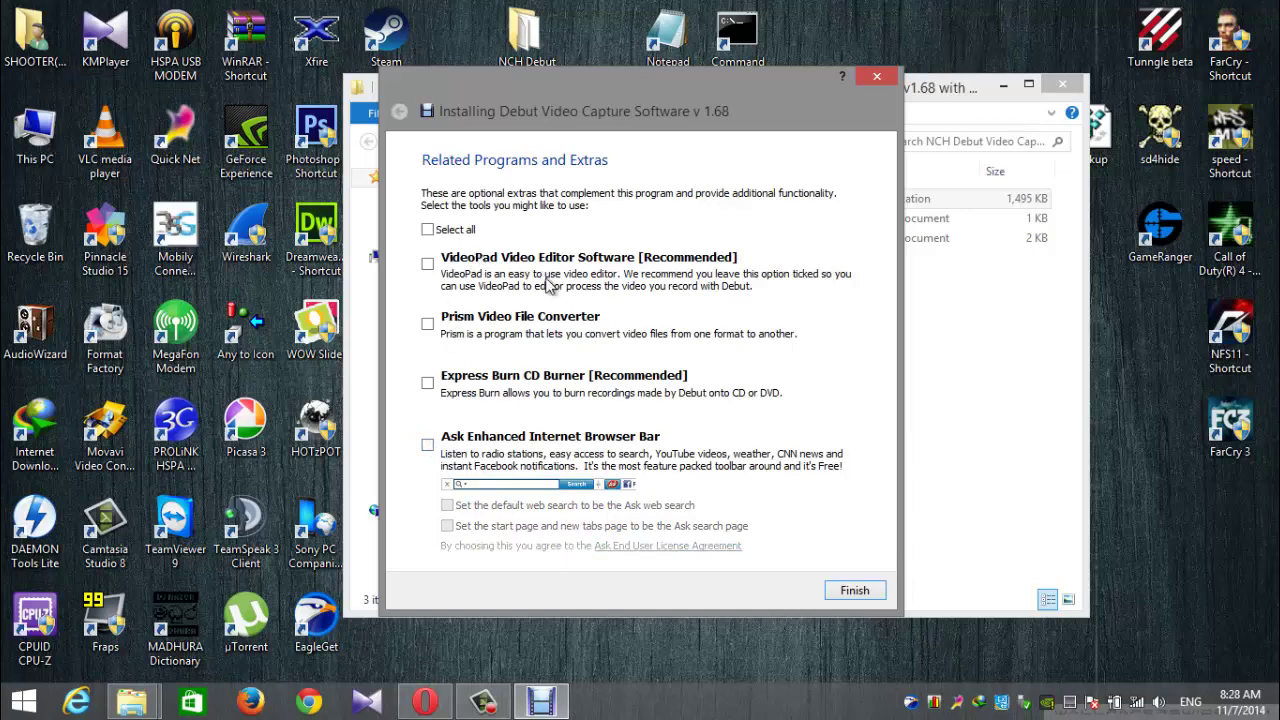
left_click(852, 592)
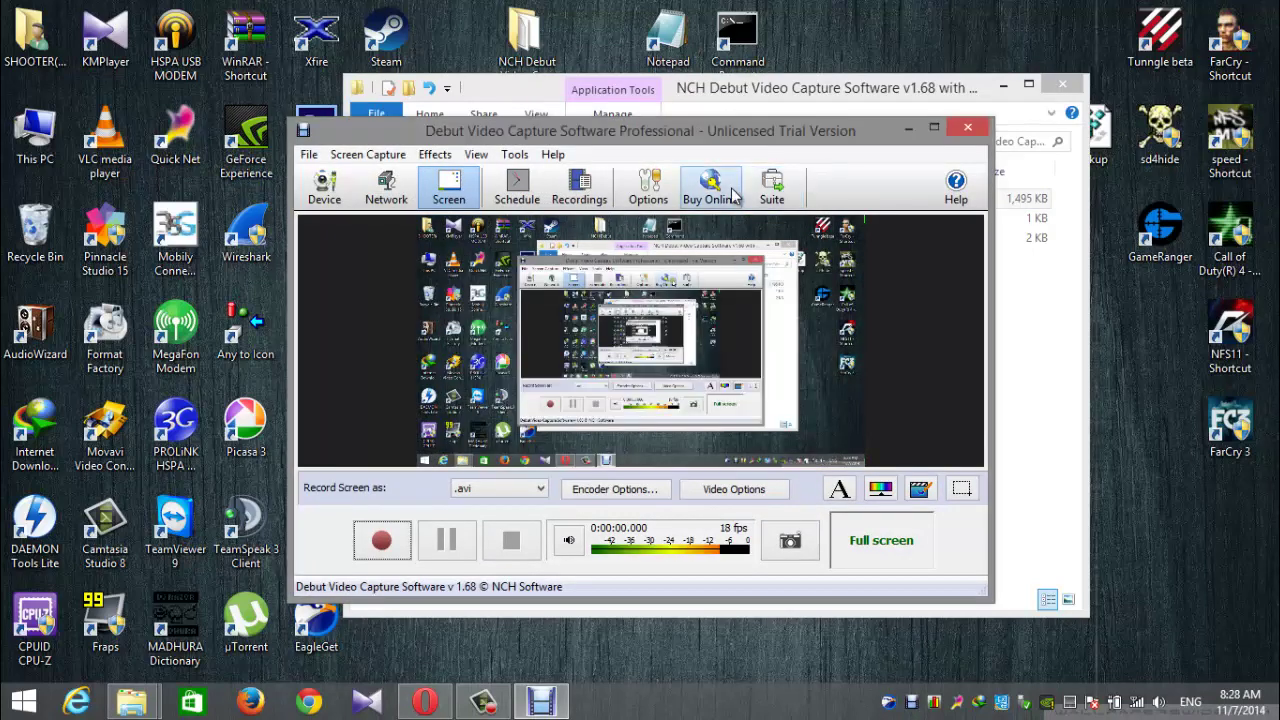
left_click_drag(782, 146, 777, 176)
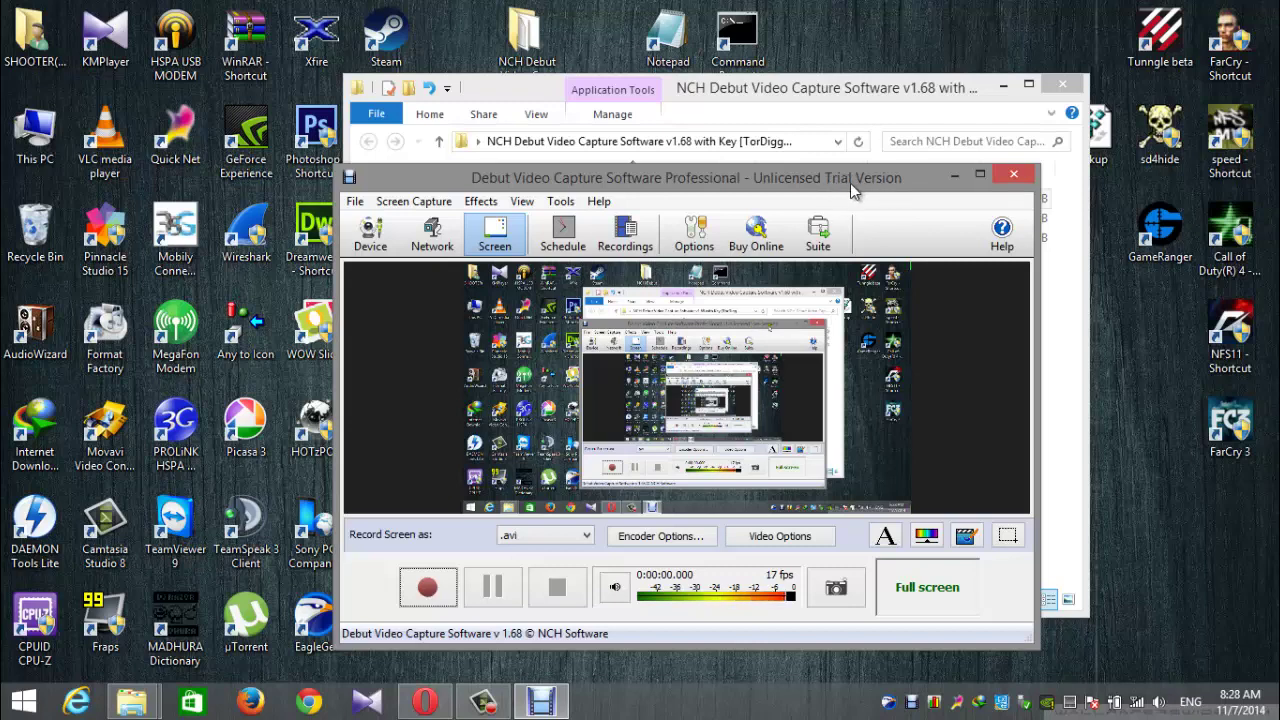
Open Debut's Register Software dialog, focus the code box, then bring the NCH Debut folder forward.
left_click(360, 205)
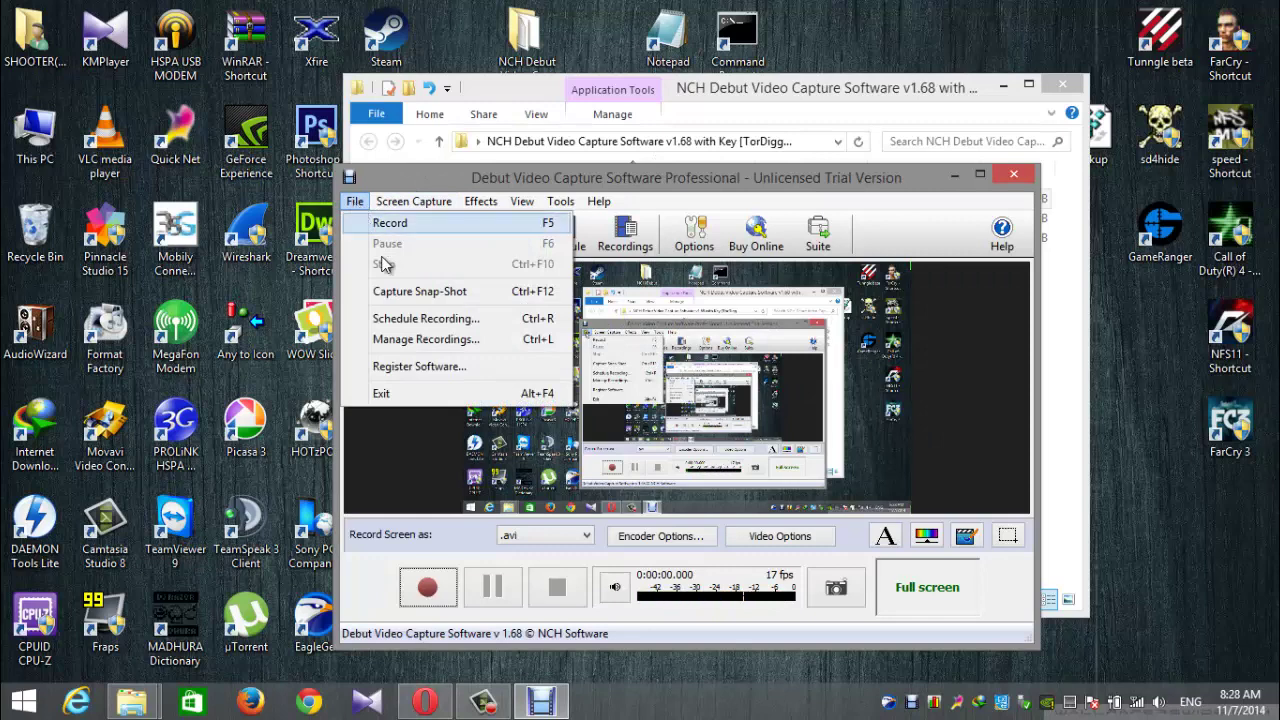
left_click(418, 366)
left_click(666, 290)
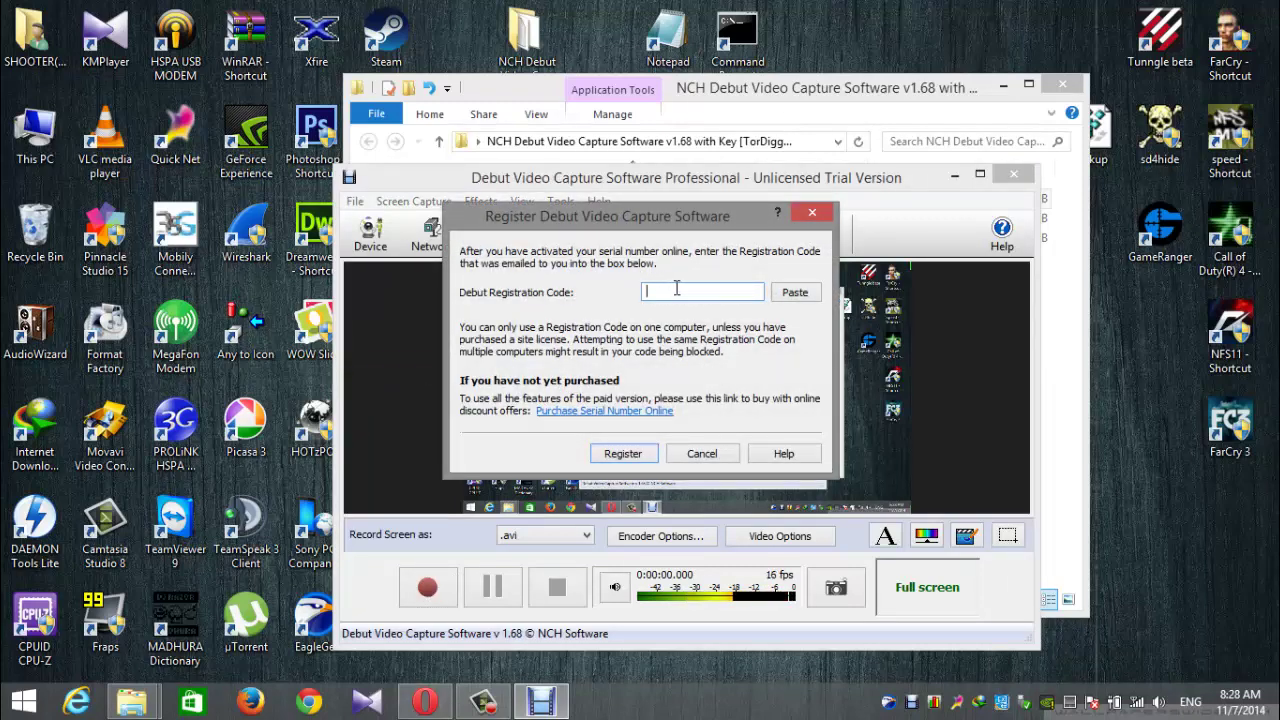
left_click(795, 90)
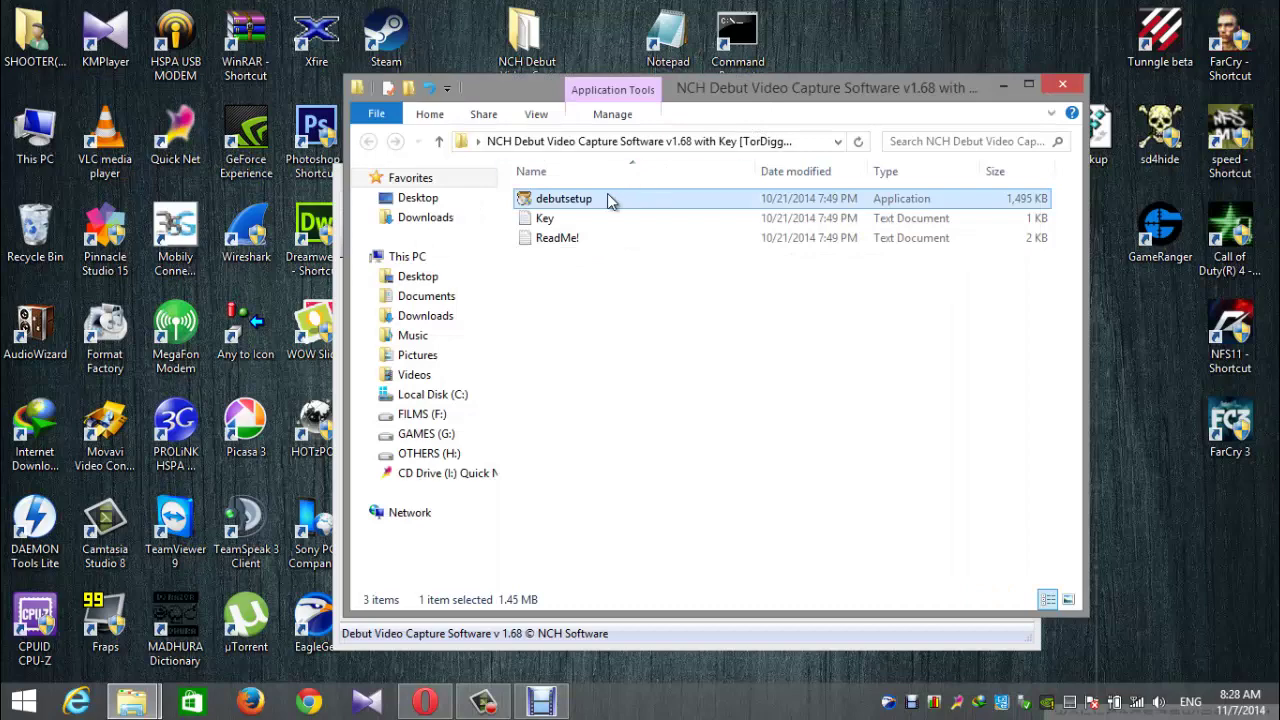
Copy the registration code from the Key file in Notepad, close it, and refocus Debut's code field.
double_click(546, 220)
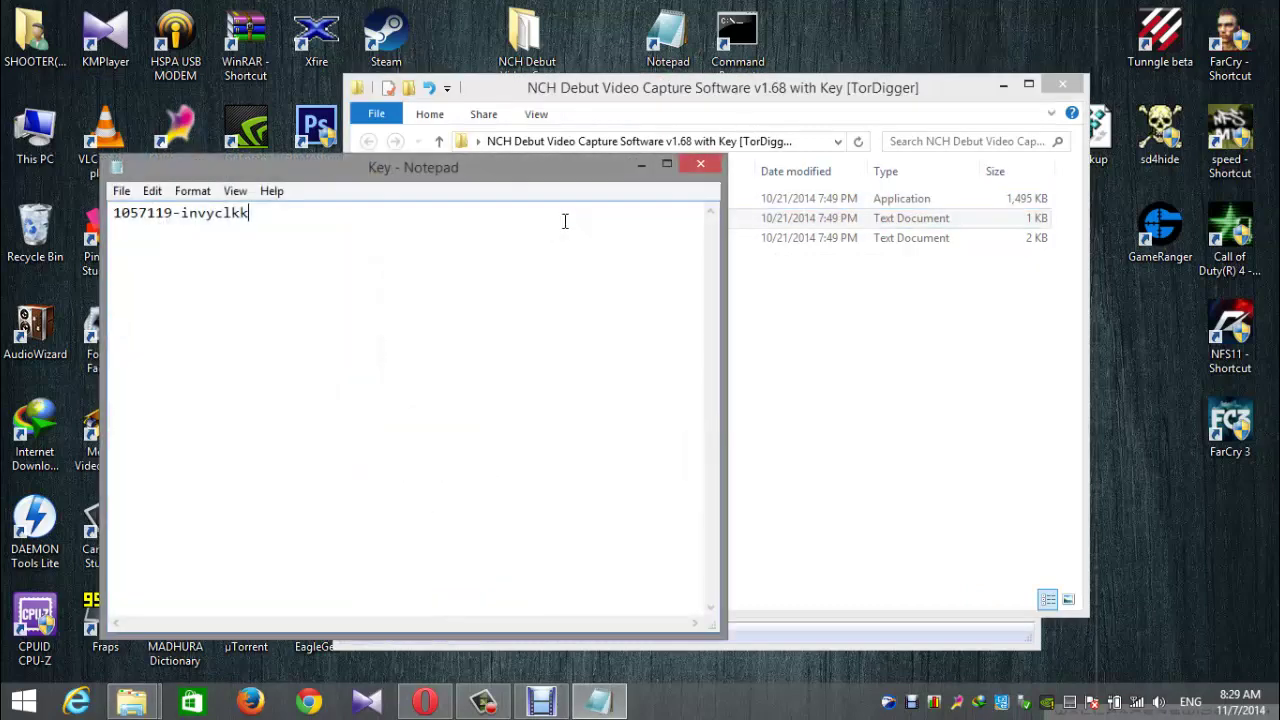
left_click_drag(391, 190, 711, 202)
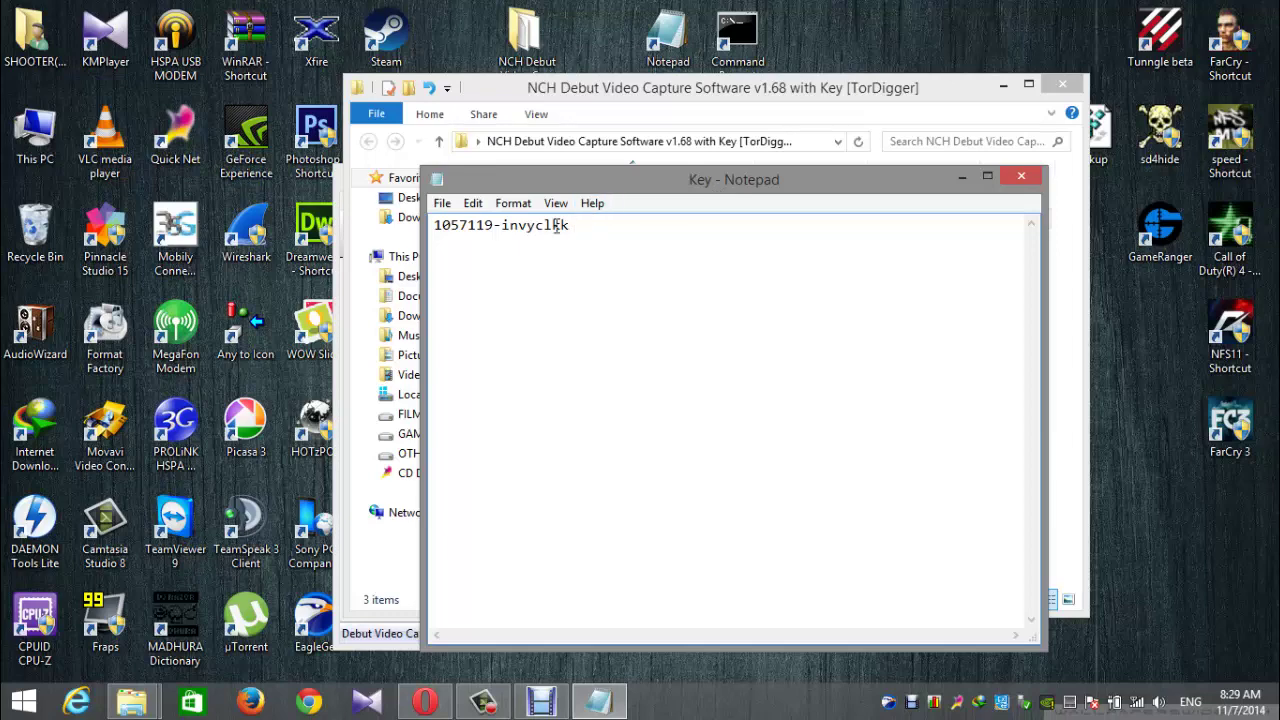
left_click_drag(569, 226, 429, 225)
right_click(481, 229)
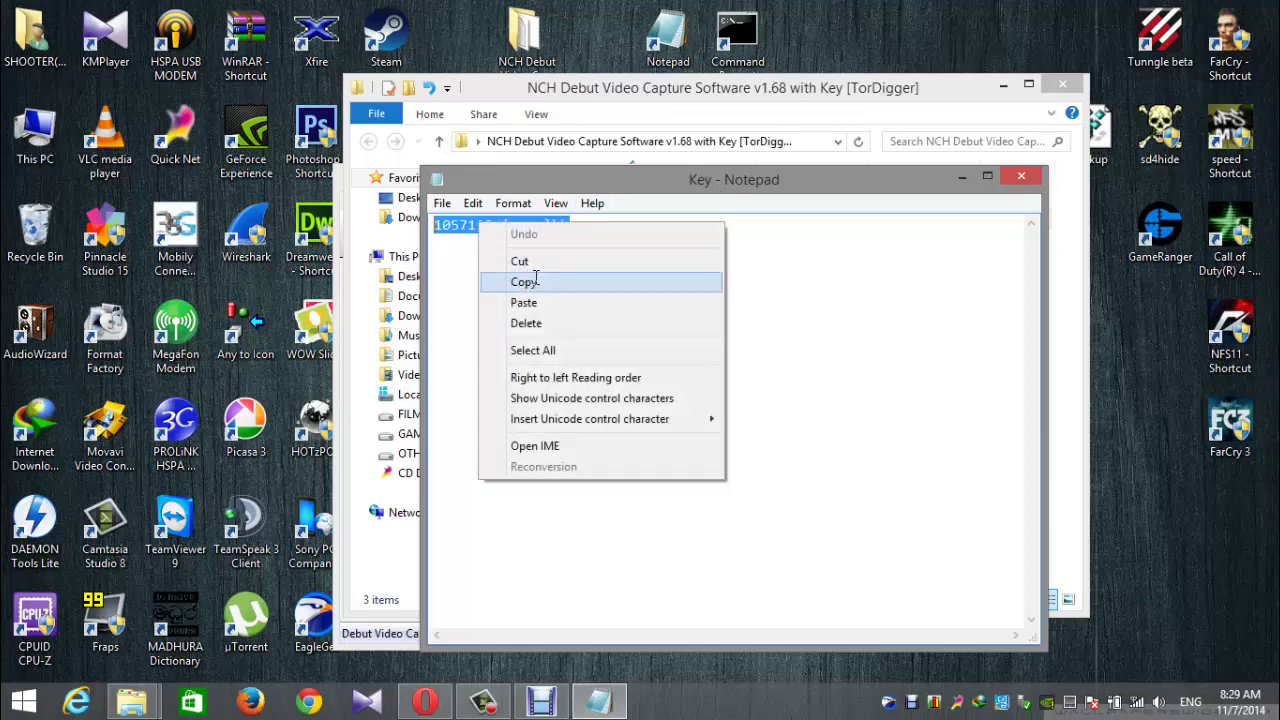
left_click(535, 282)
left_click(1021, 179)
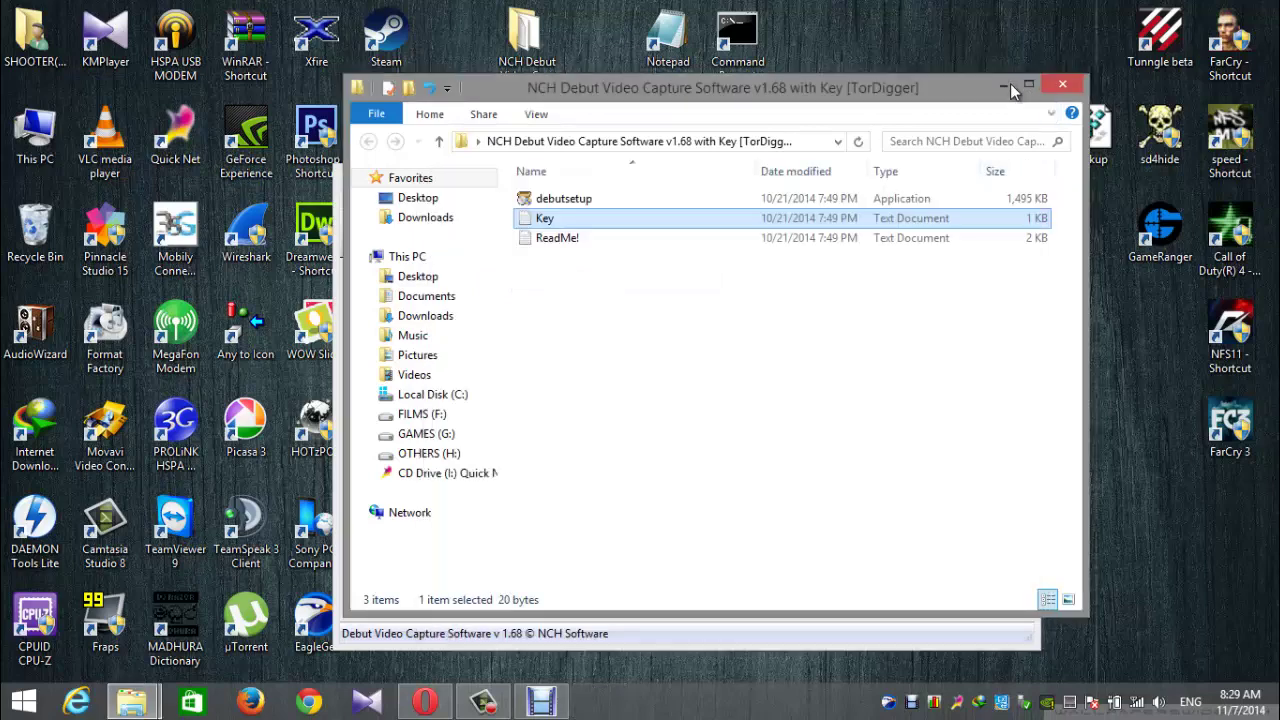
left_click(1003, 84)
left_click(670, 290)
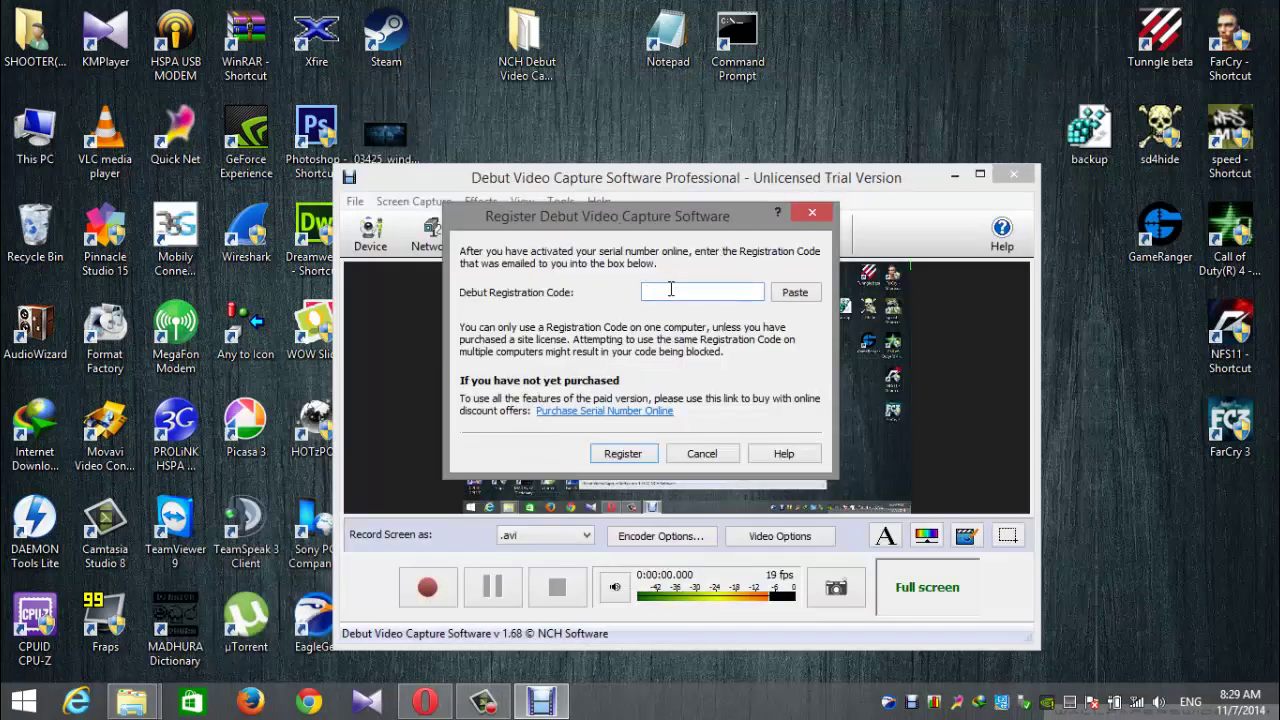
Paste the copied code into the Registration Code field and submit it with Register.
right_click(670, 290)
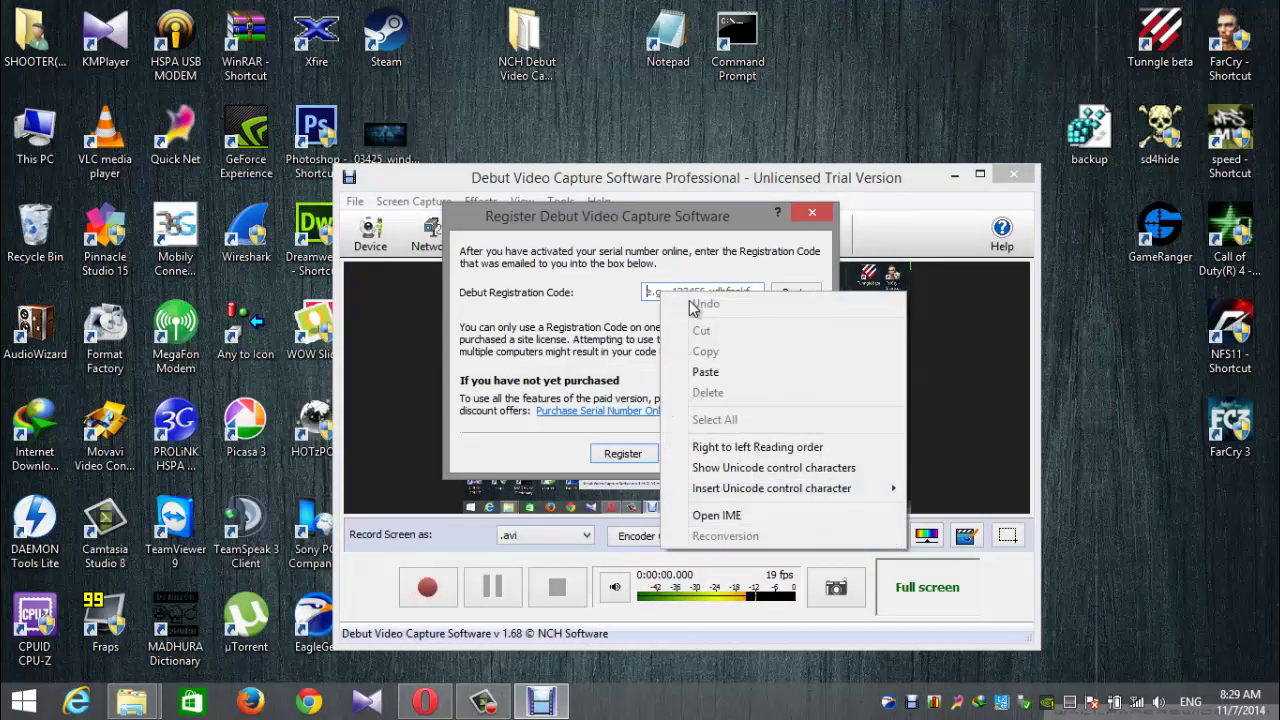
left_click(714, 371)
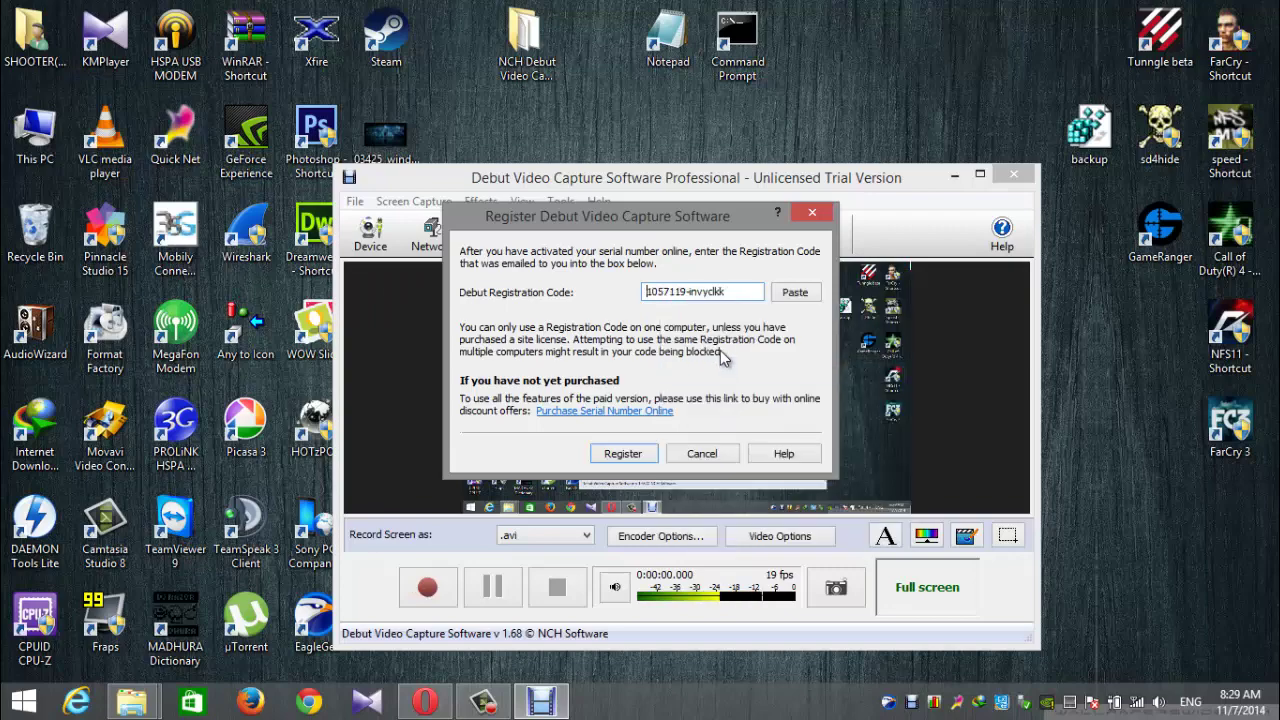
left_click(622, 453)
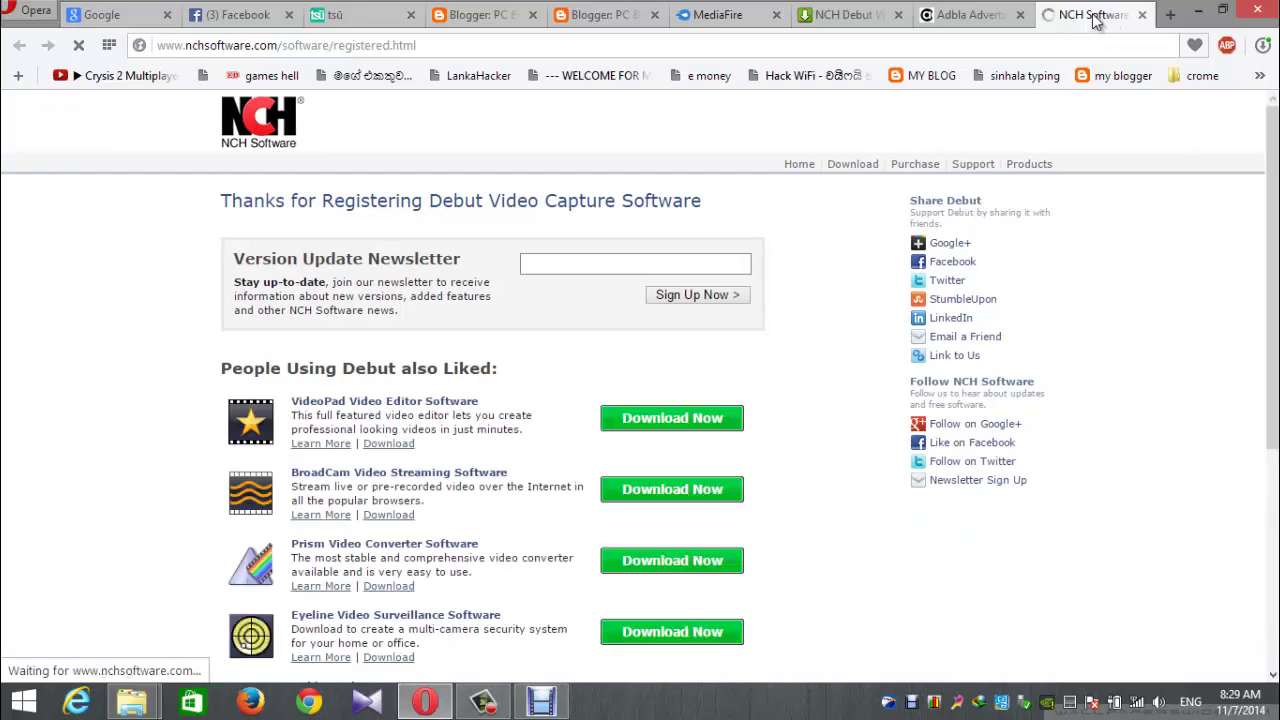
Close Opera's NCH thank-you tab and minimize the browser.
left_click(1142, 15)
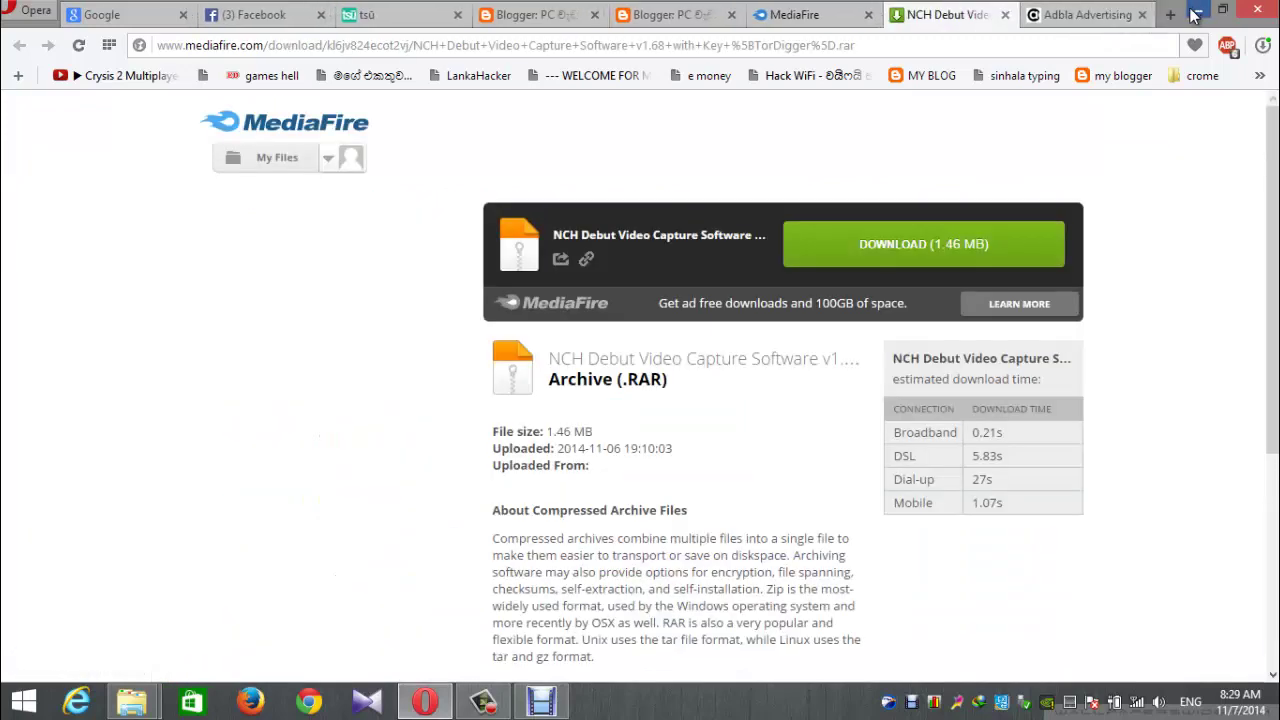
left_click(1197, 9)
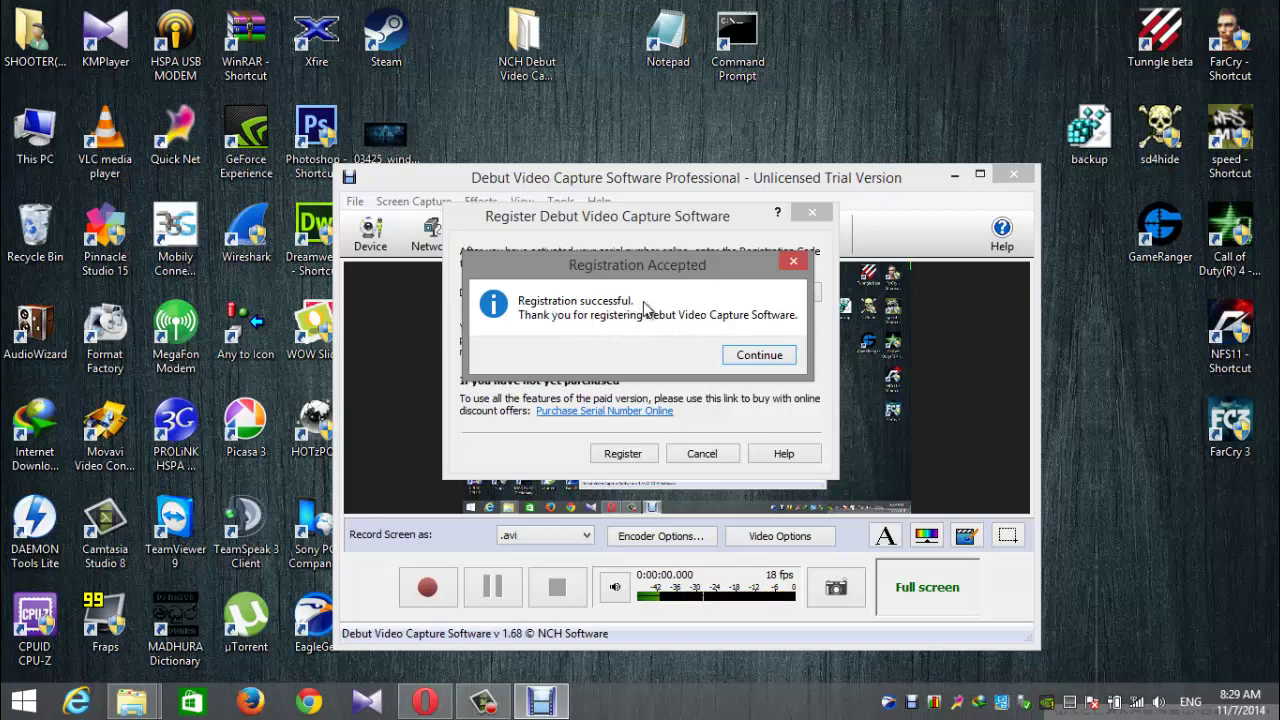
Continue past Registration Accepted, cancel the backup offer, and move the Debut window near the top.
left_click(759, 357)
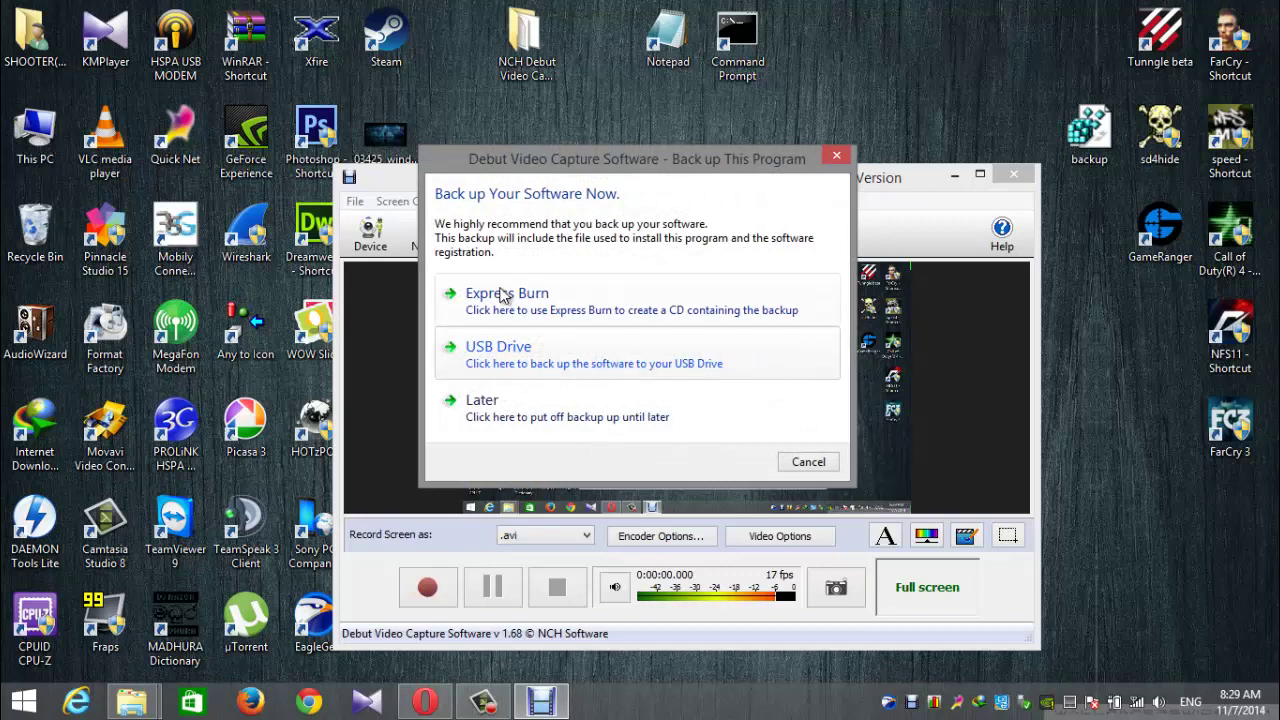
left_click(808, 462)
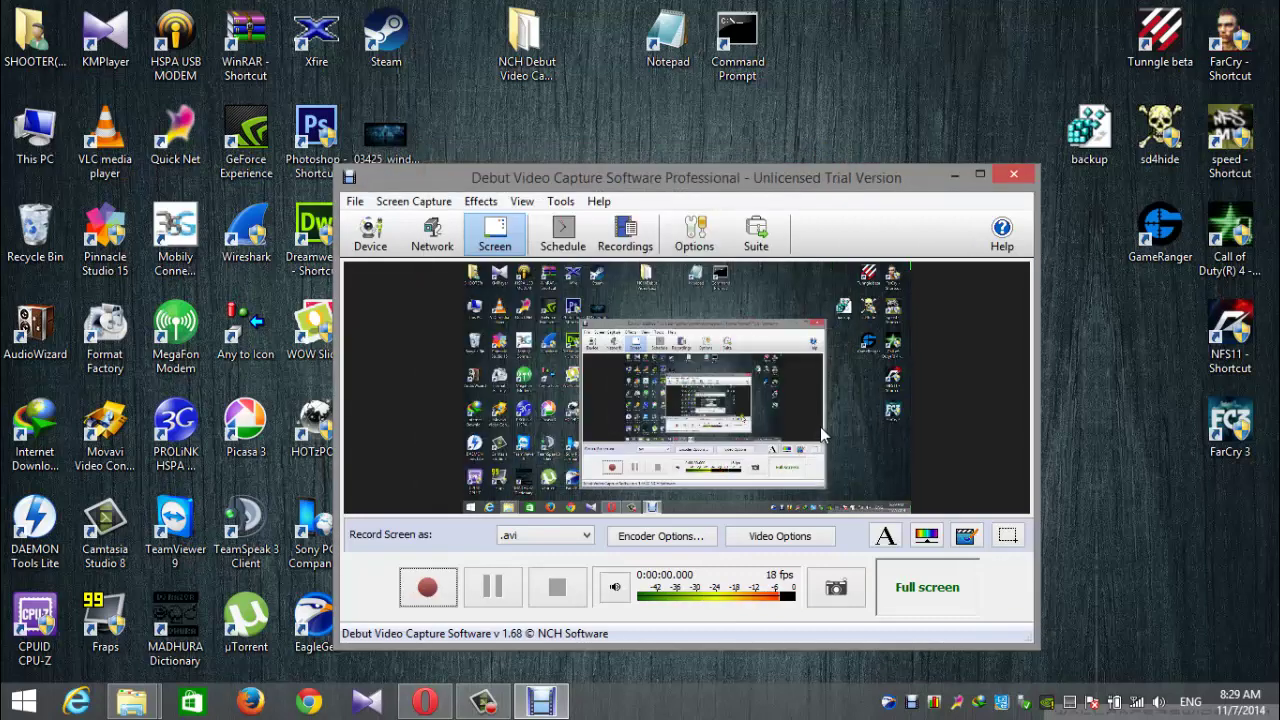
left_click_drag(815, 186, 864, 141)
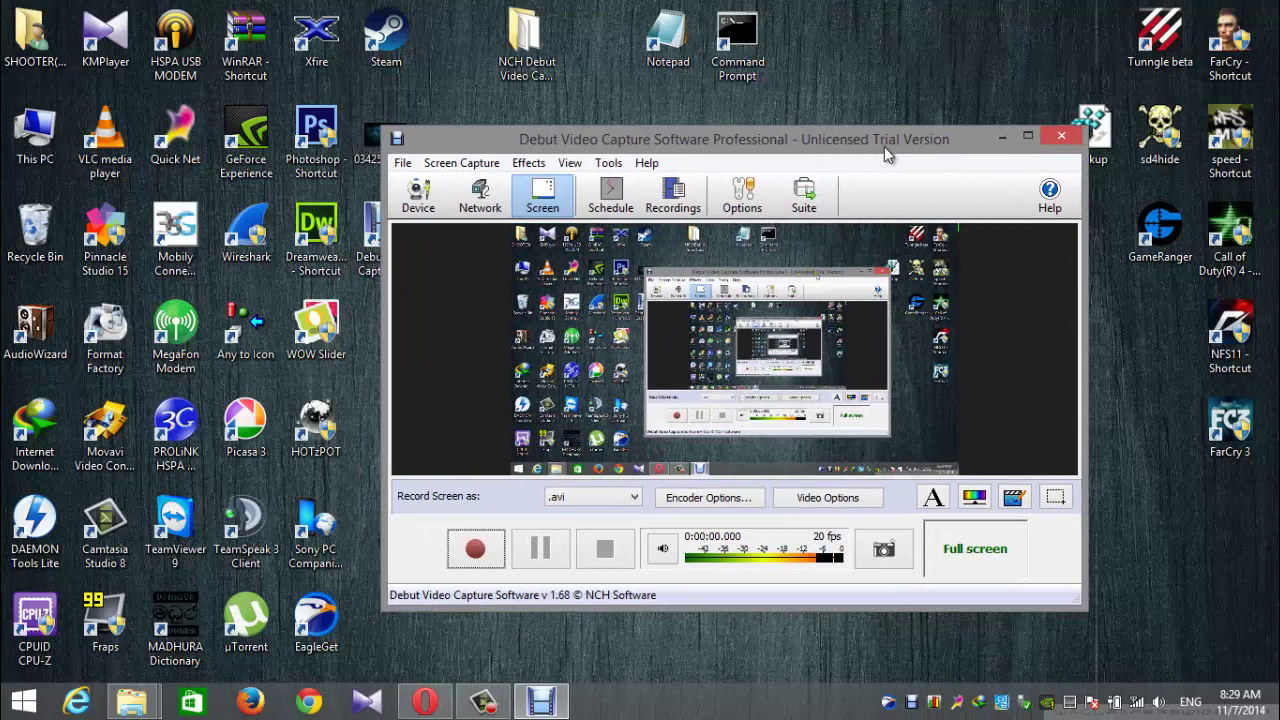
left_click_drag(938, 143, 942, 103)
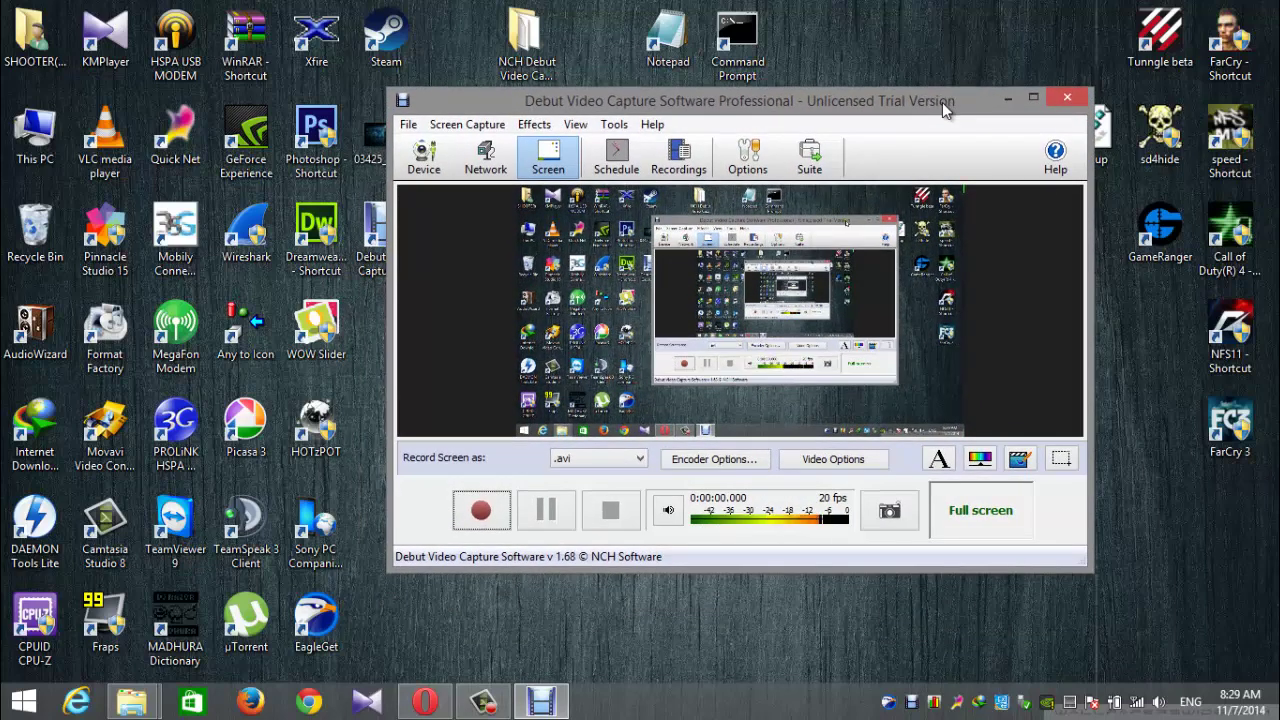
left_click_drag(904, 108, 892, 69)
left_click(628, 420)
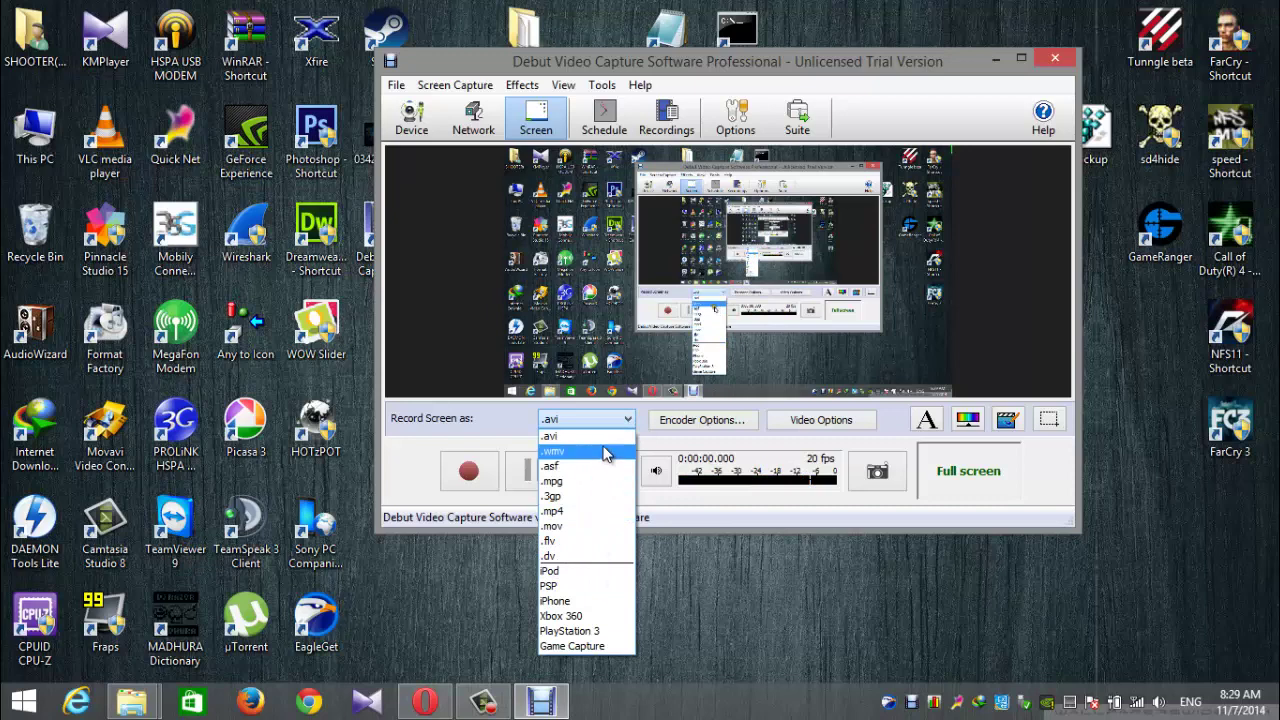
left_click(628, 432)
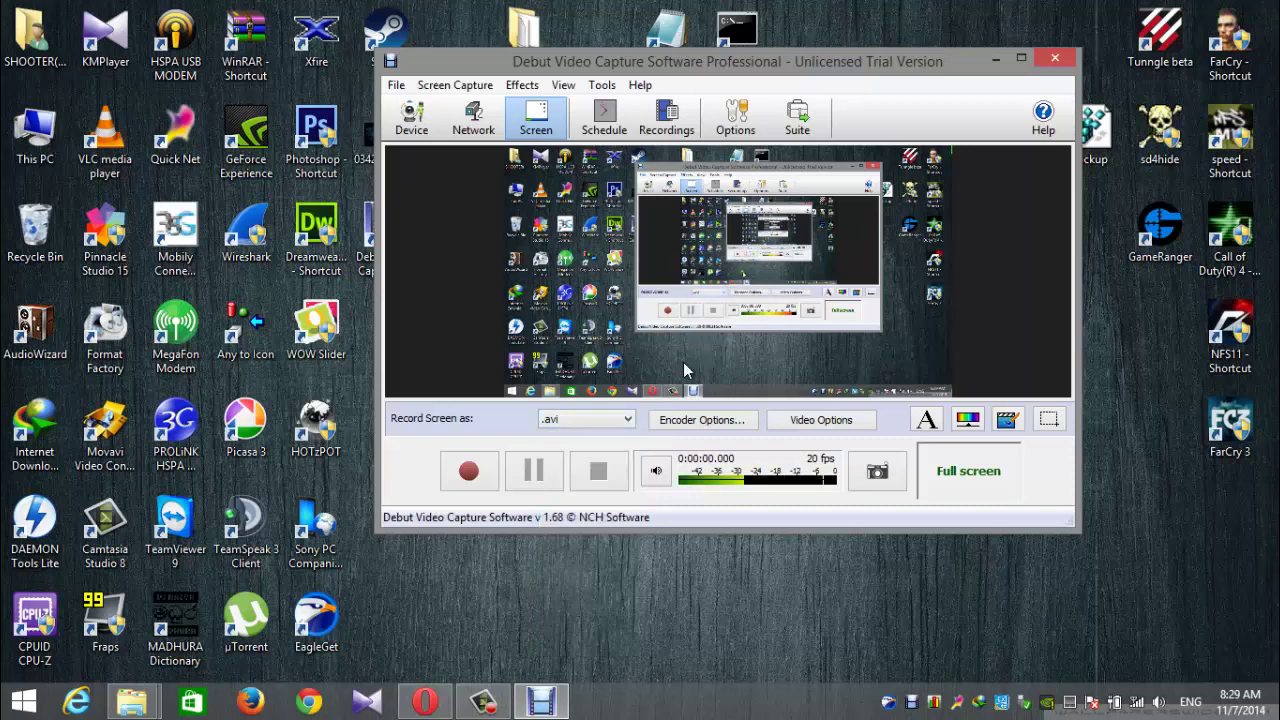
left_click(628, 422)
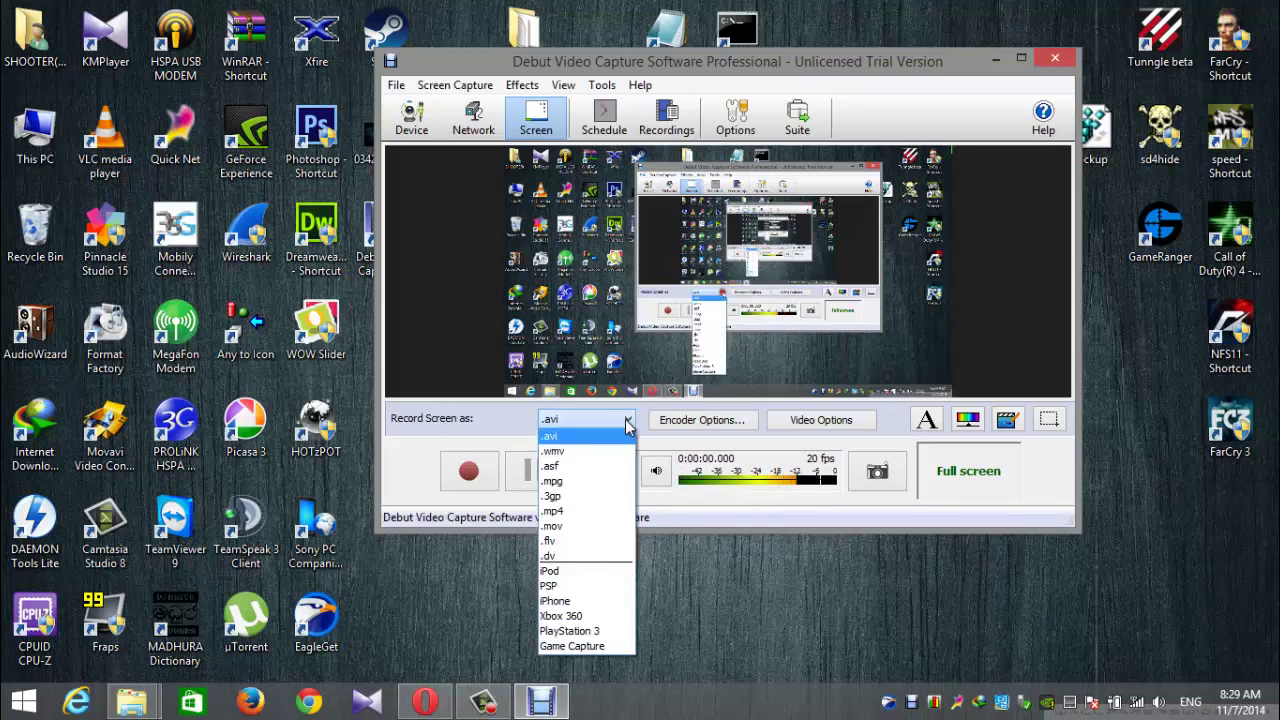
left_click(628, 422)
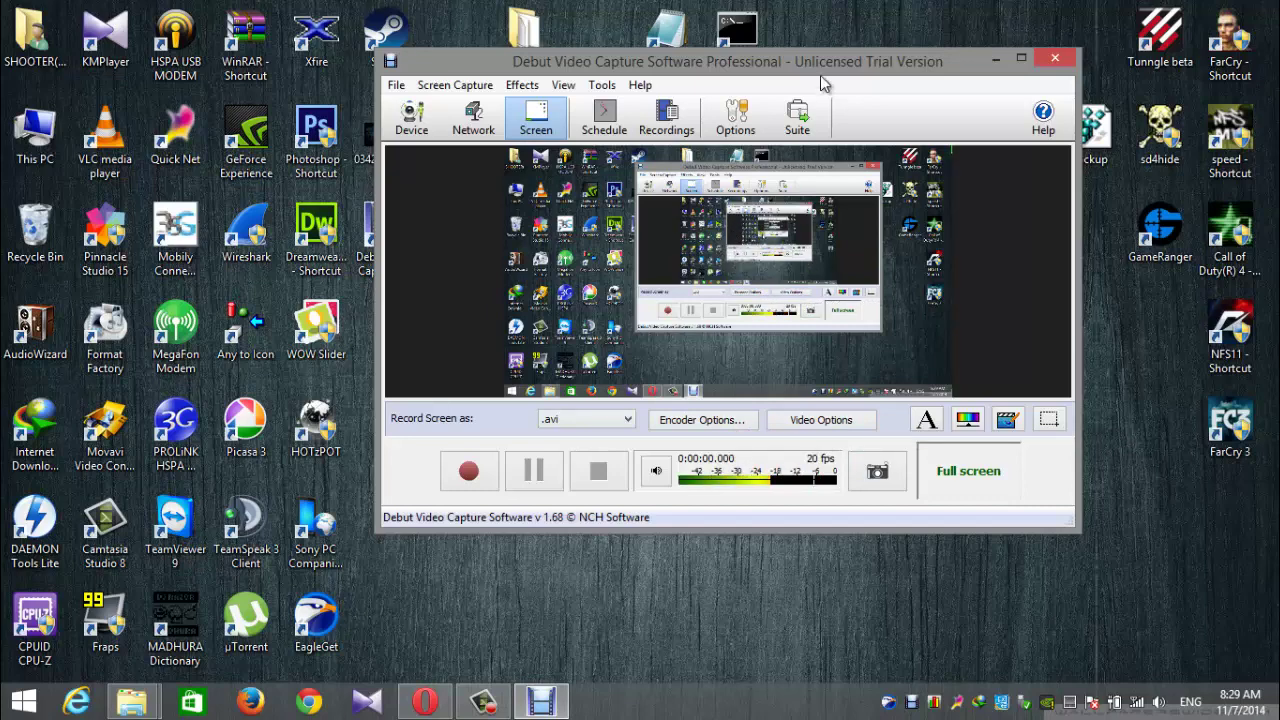
left_click_drag(818, 72, 873, 110)
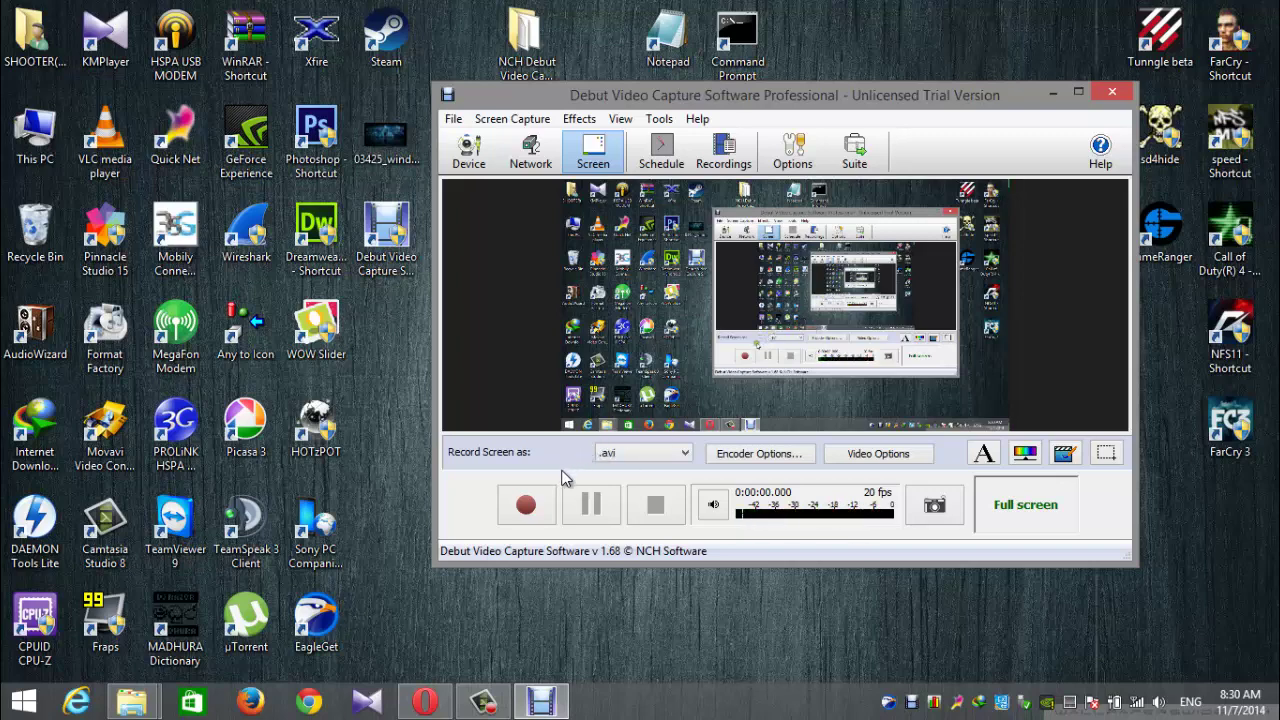
Record about 17 seconds of the screen in the current mode, suppressing the hidden-window notice, then stop.
left_click(526, 508)
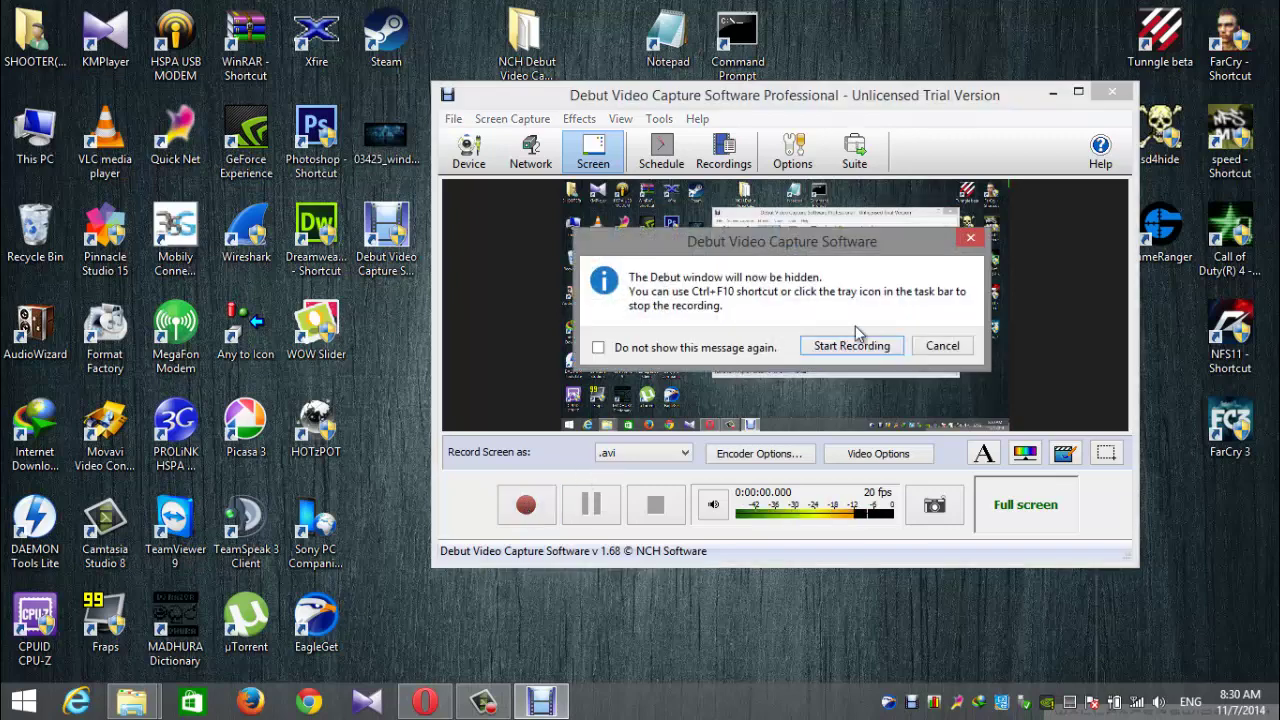
left_click(600, 348)
left_click(845, 346)
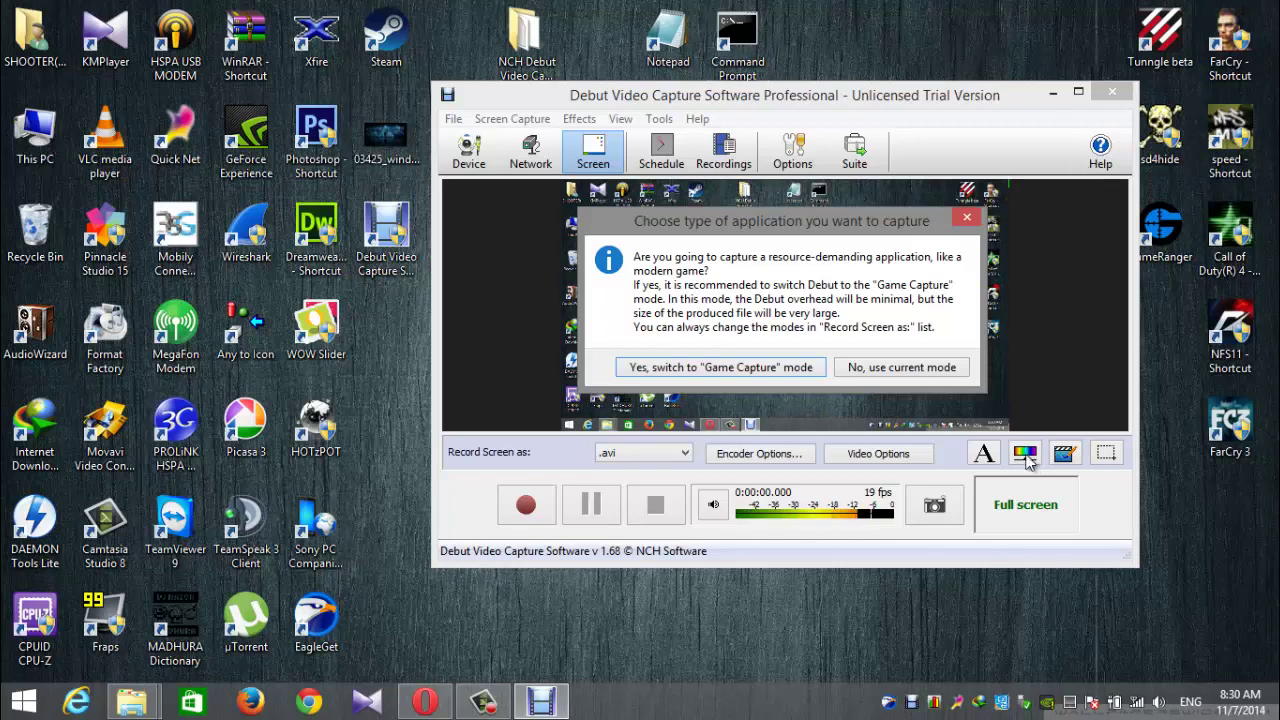
left_click(895, 368)
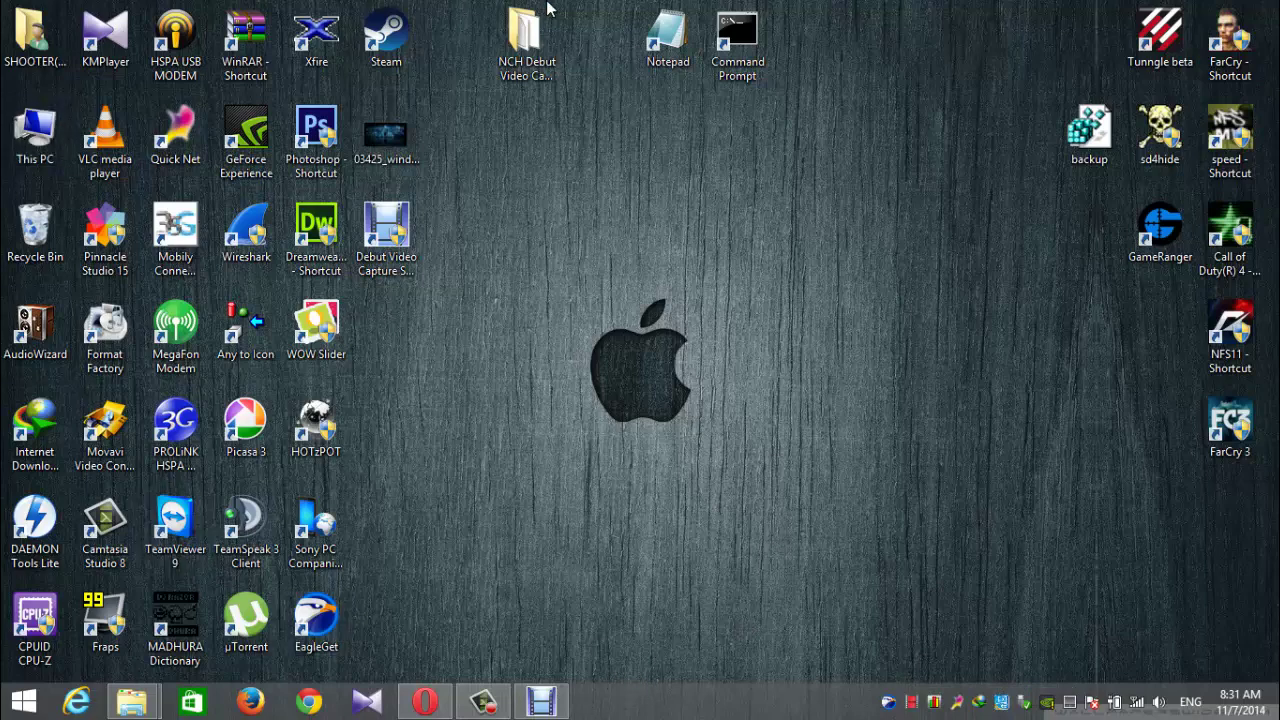
left_click(912, 700)
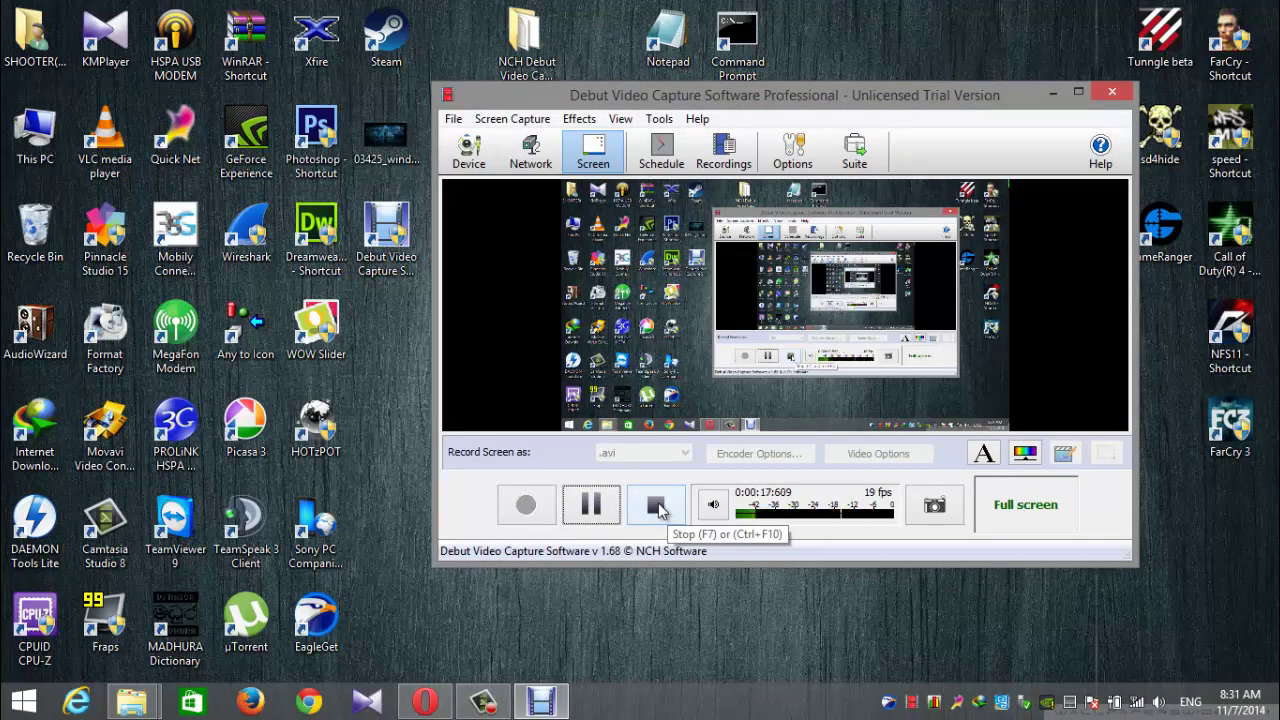
left_click(657, 508)
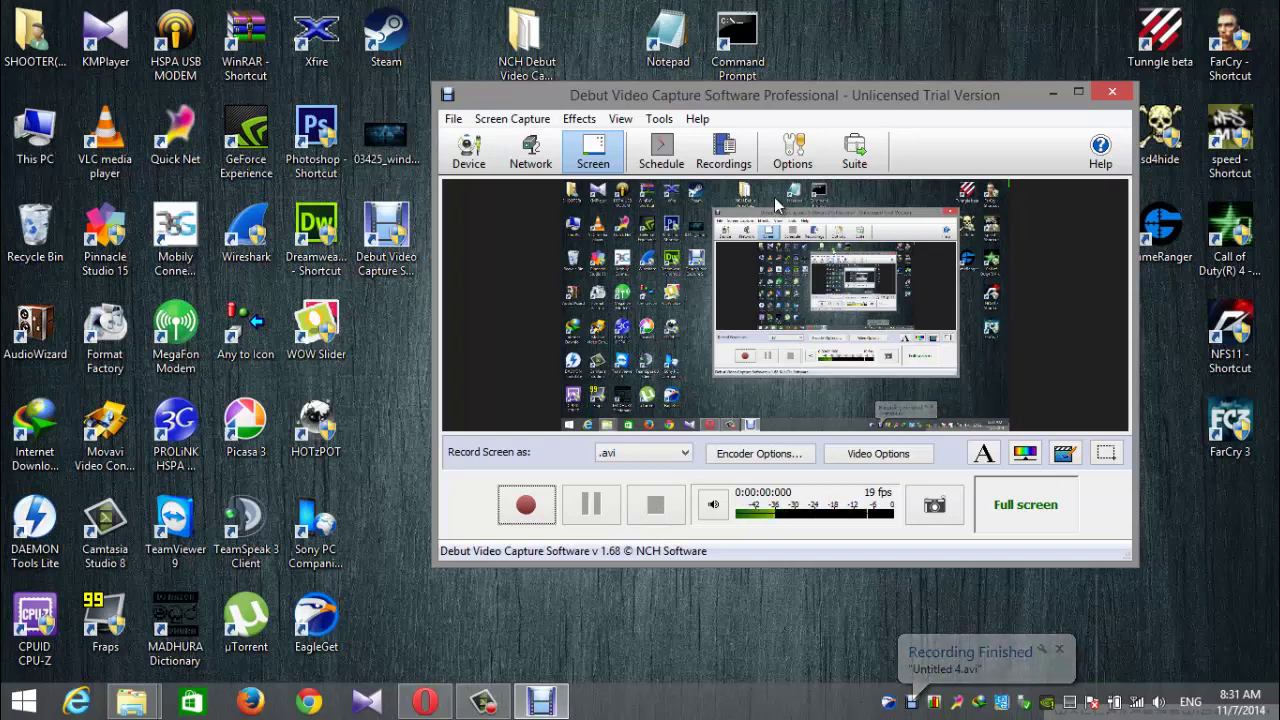
From the Recordings list, open the Debut videos folder containing the Untitled 4.avi capture.
left_click(730, 160)
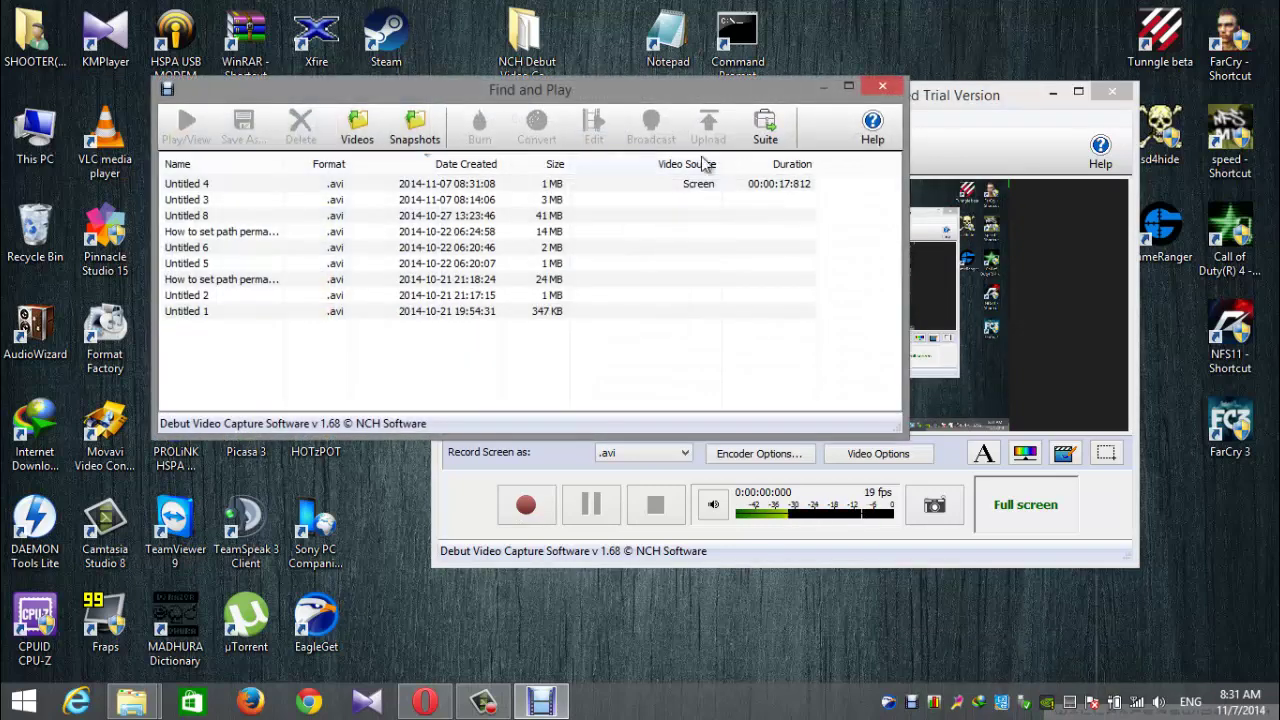
left_click(308, 186)
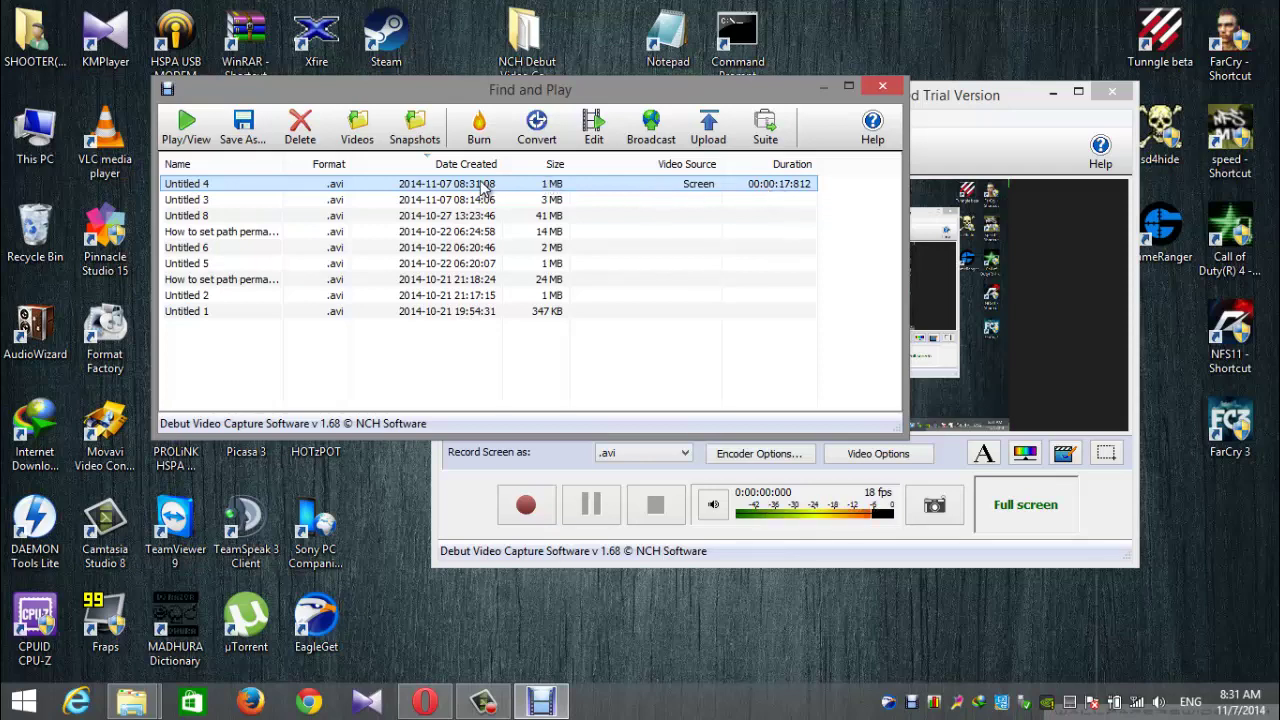
right_click(443, 182)
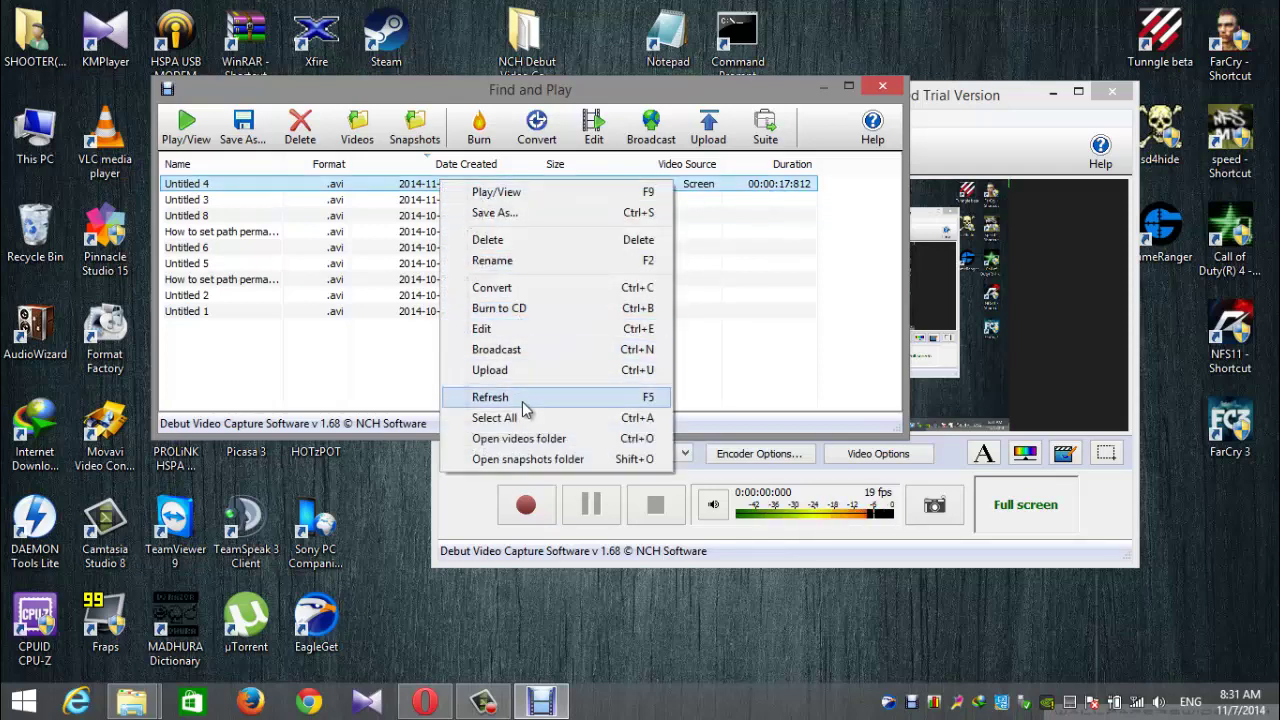
left_click(522, 440)
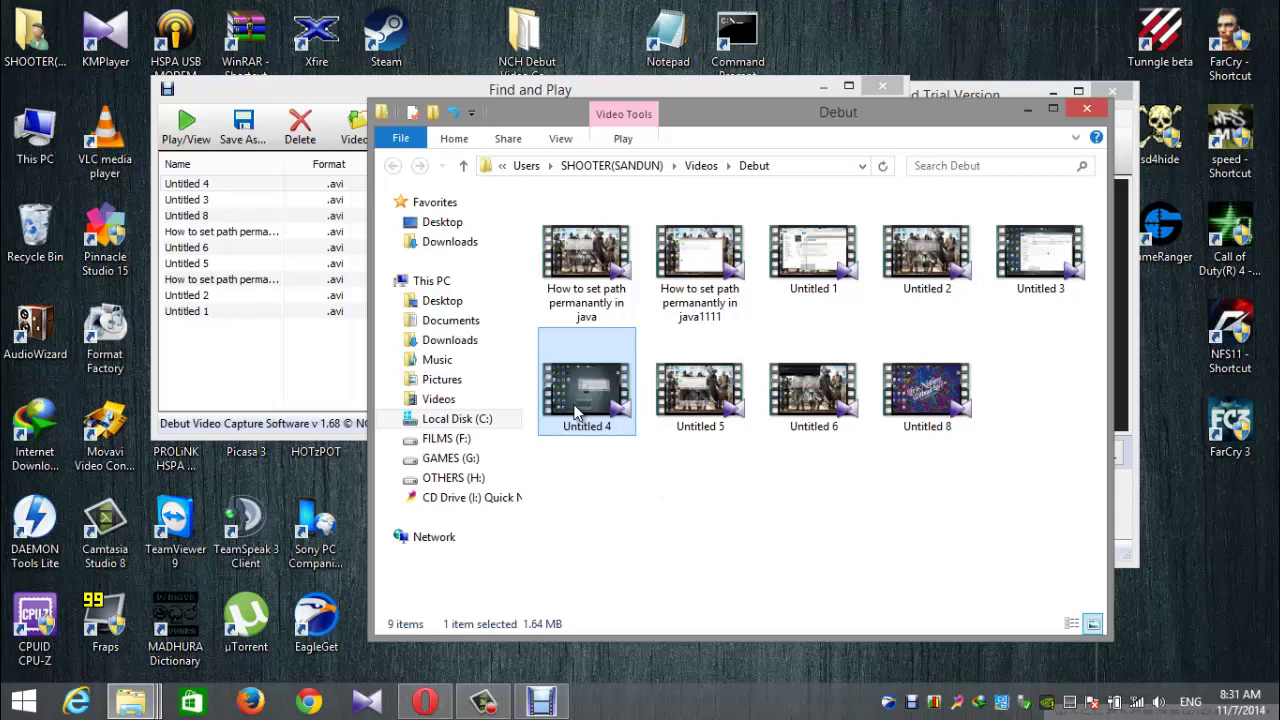
mouse_move(600, 400)
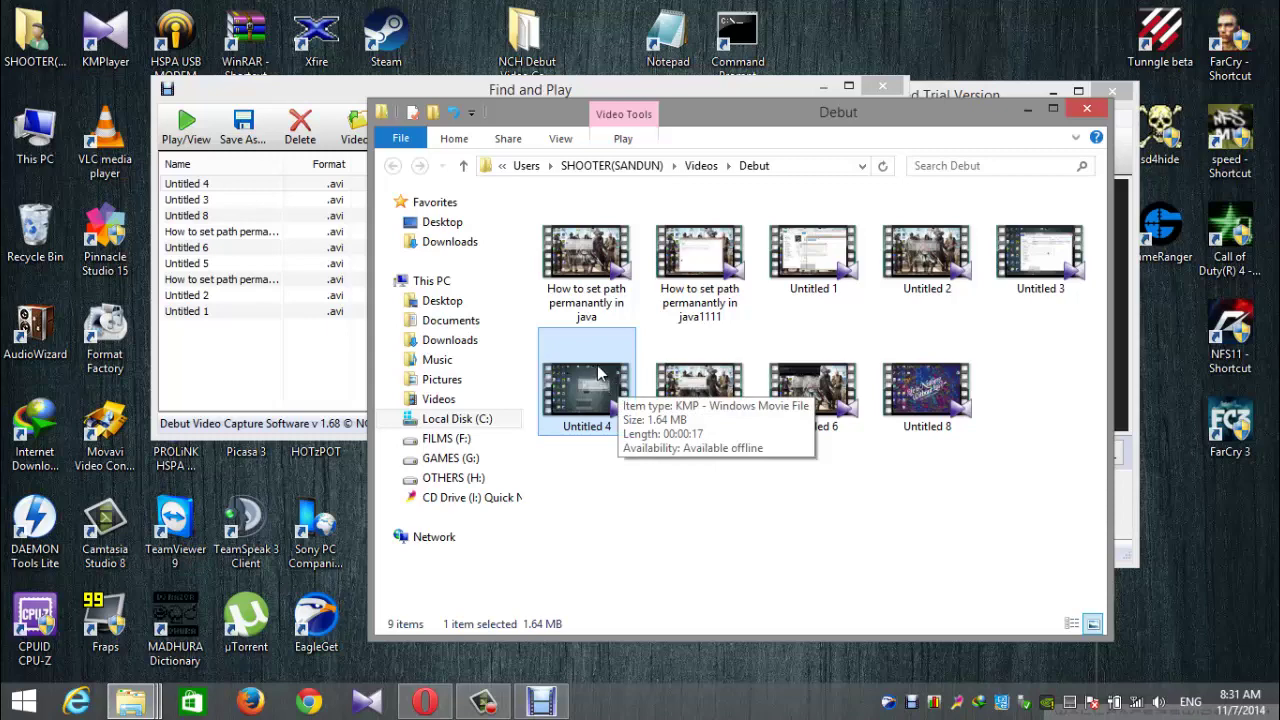
mouse_move(666, 352)
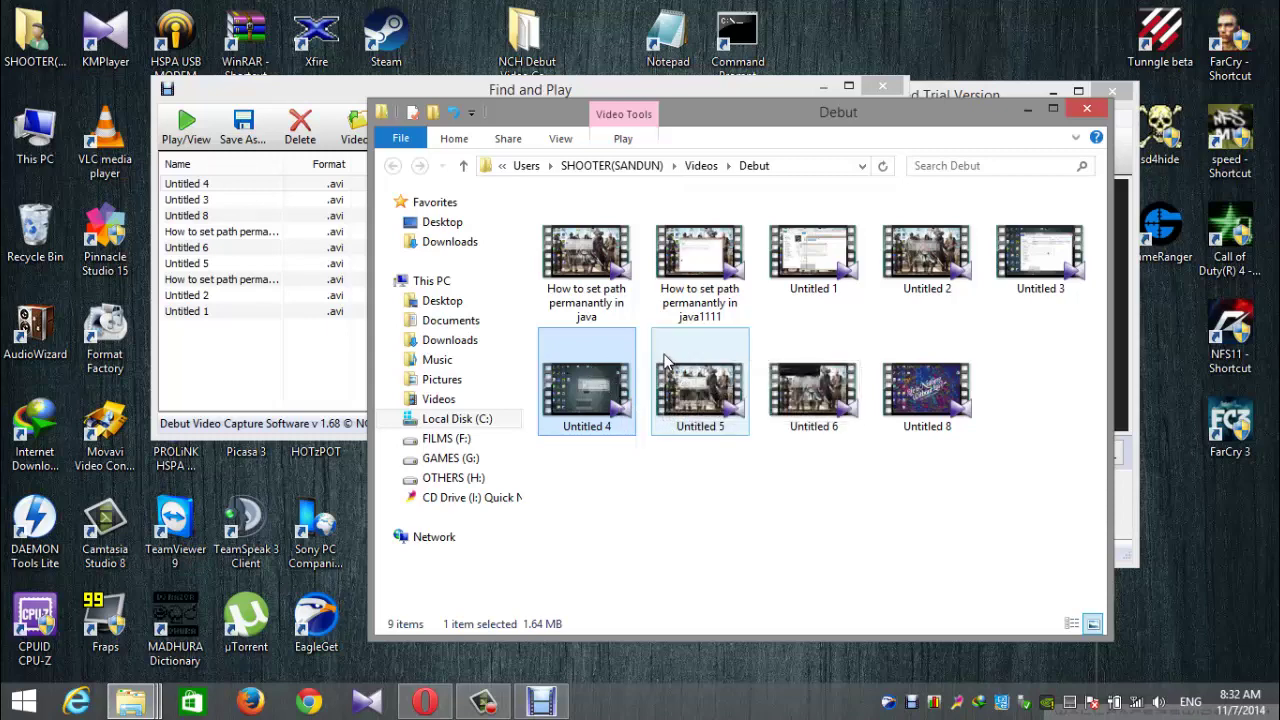